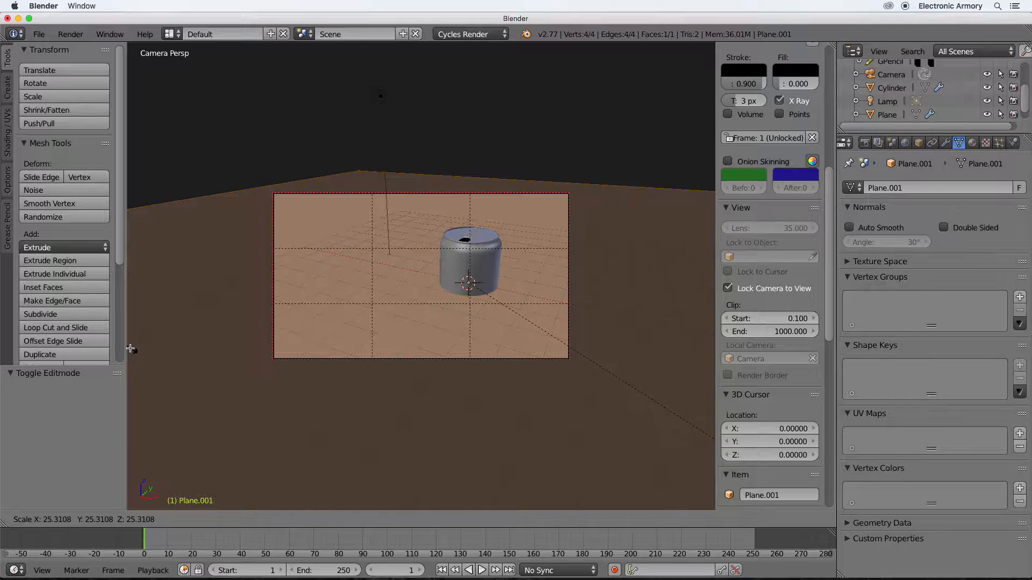
# Lower the ground plane along Z by about 1.64, plus another 0.13 in front view, so it meets the can's base
pyautogui.press('g')
pyautogui.press('z')
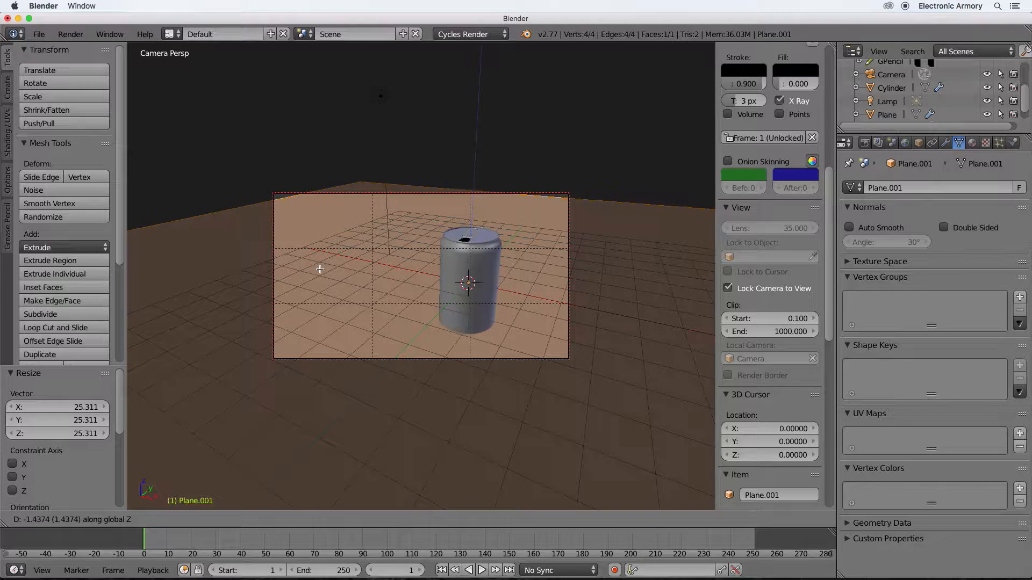
pyautogui.click(364, 288)
pyautogui.press('KP_1')
pyautogui.press('Home')
pyautogui.press('g')
pyautogui.press('z')
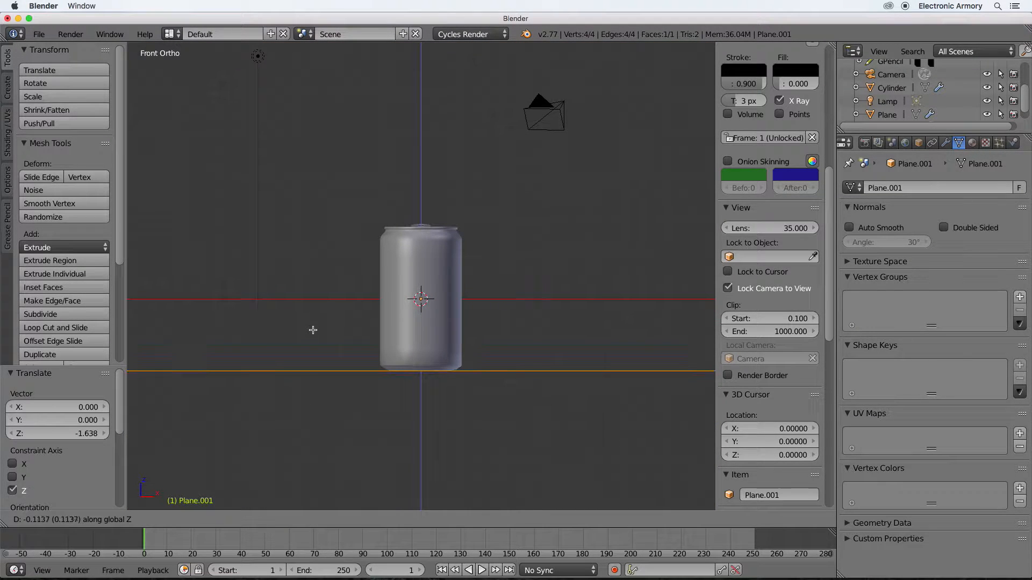
pyautogui.click(313, 333)
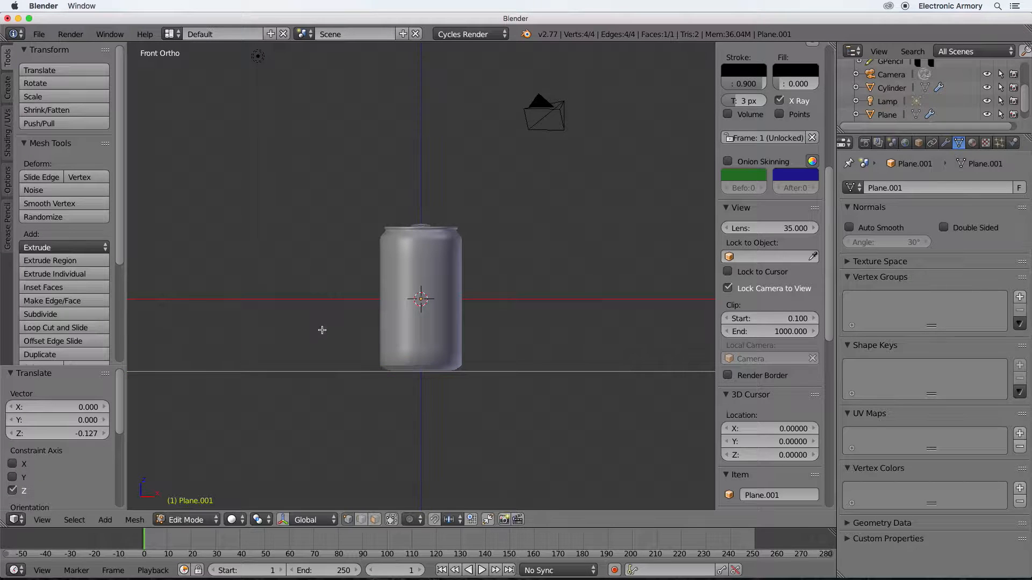
# Slide the ground plane horizontally by about -15.15 in X and 17.27 in Y, and test-render the camera view
pyautogui.press('KP_0')
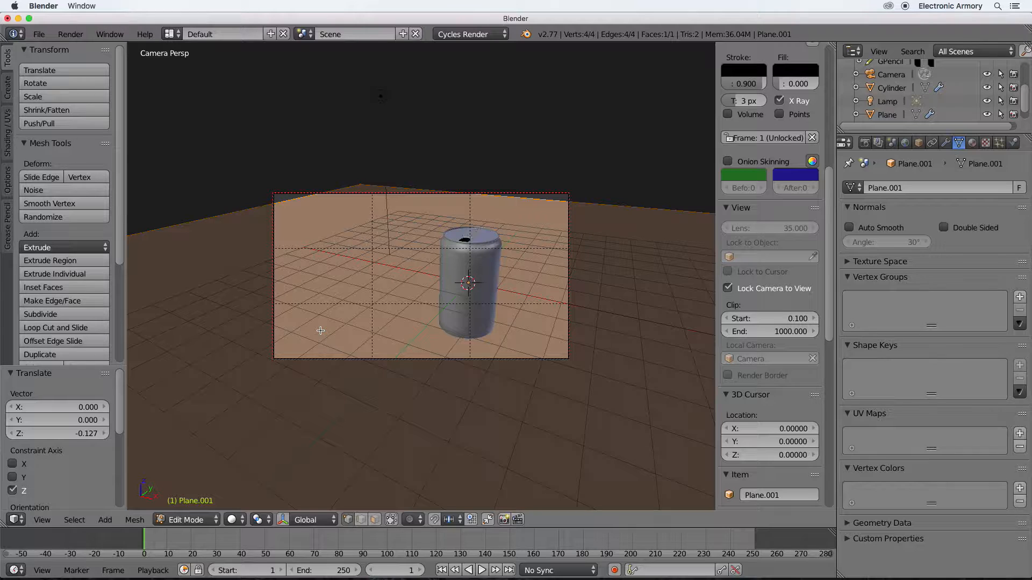
pyautogui.press('g')
pyautogui.press('z')
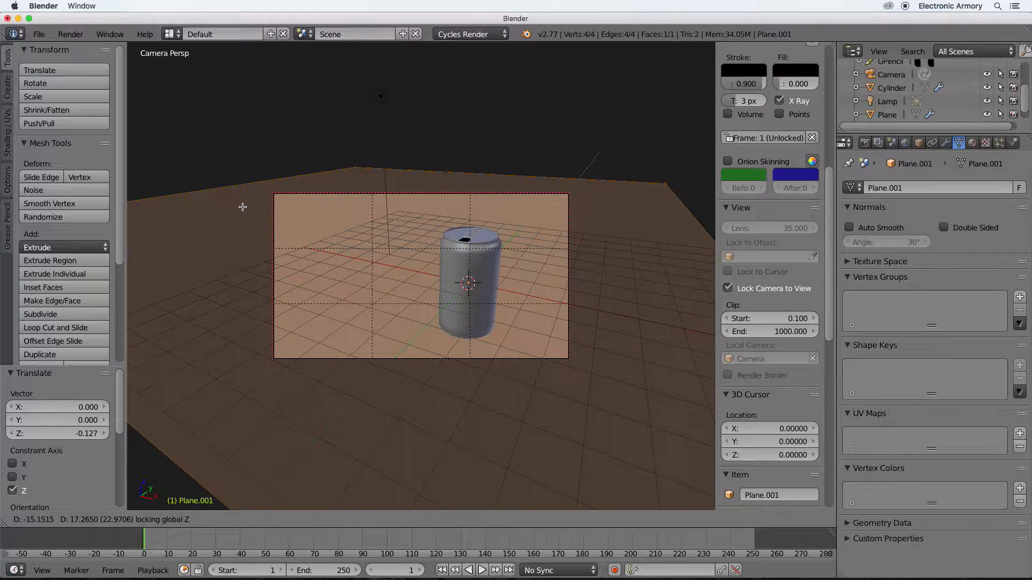
pyautogui.click(243, 207)
pyautogui.press('F12')
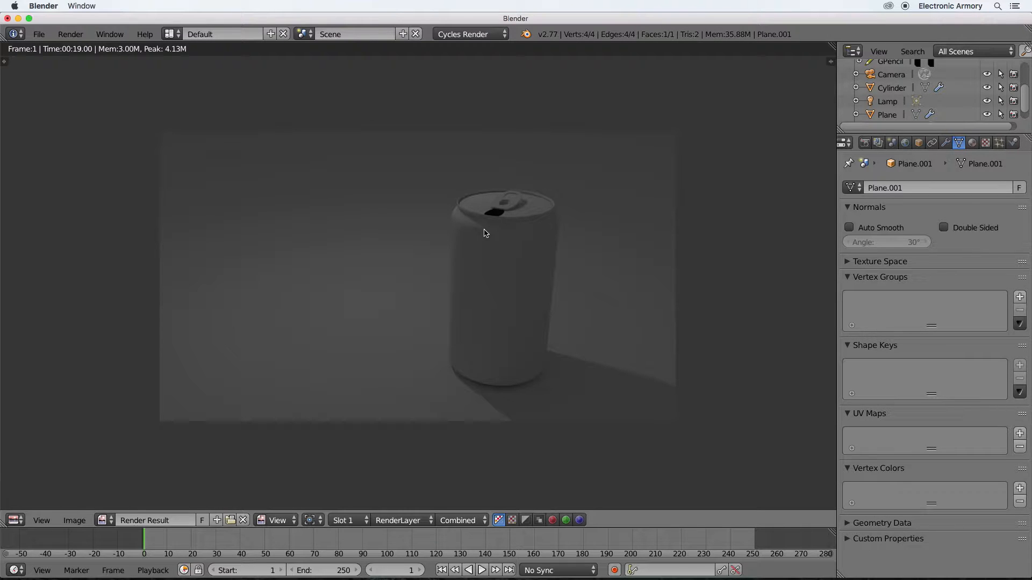
pyautogui.press('Escape')
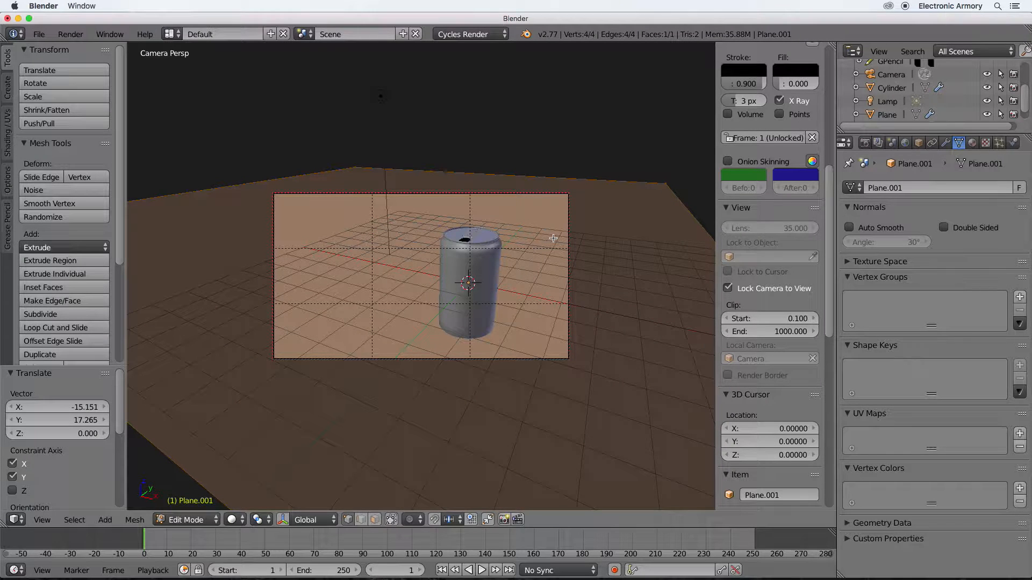
# Hide both side panels of the 3D view and switch its viewport shading to Rendered
pyautogui.press('n')
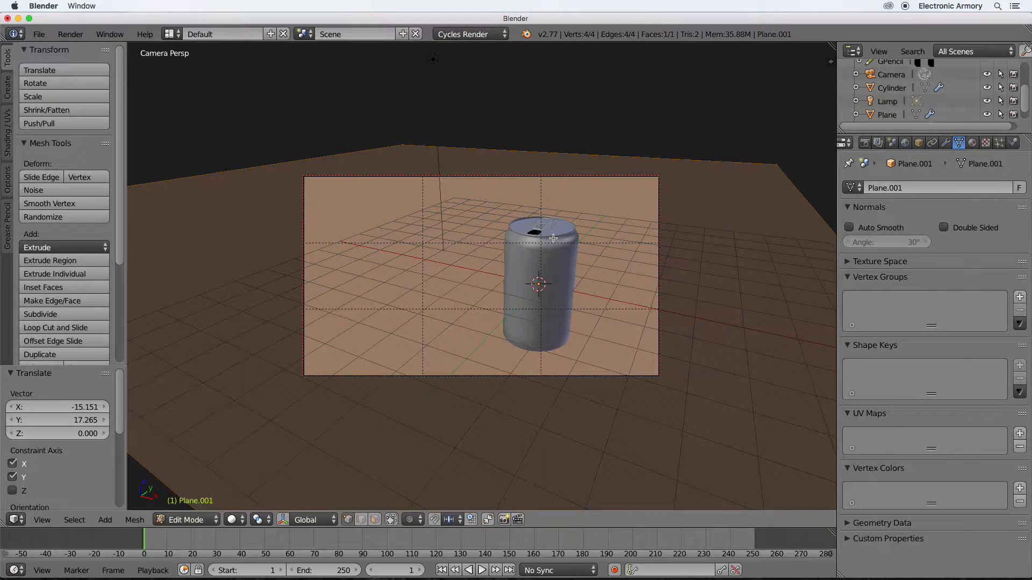
pyautogui.press('t')
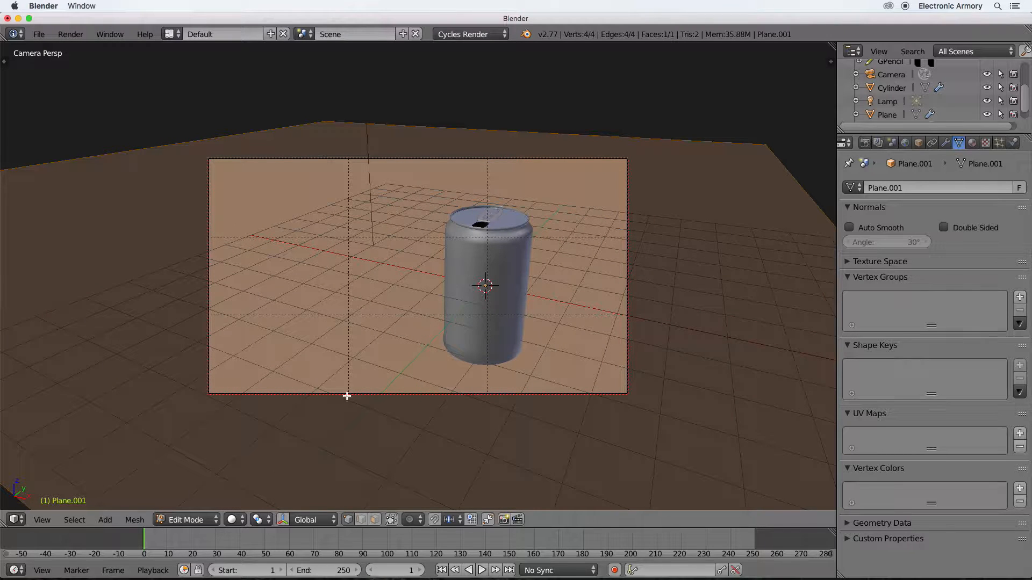
pyautogui.click(240, 519)
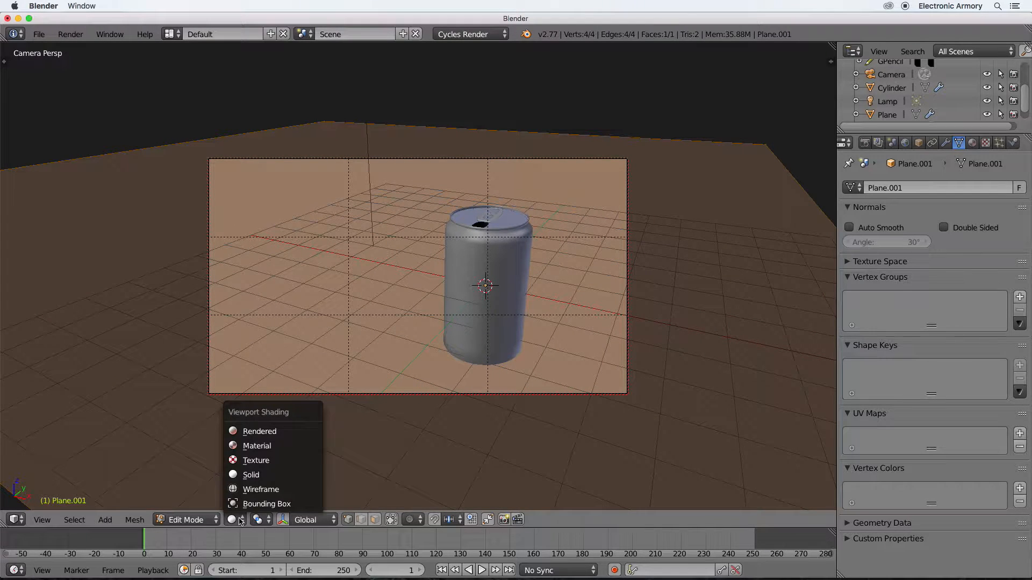
pyautogui.click(261, 431)
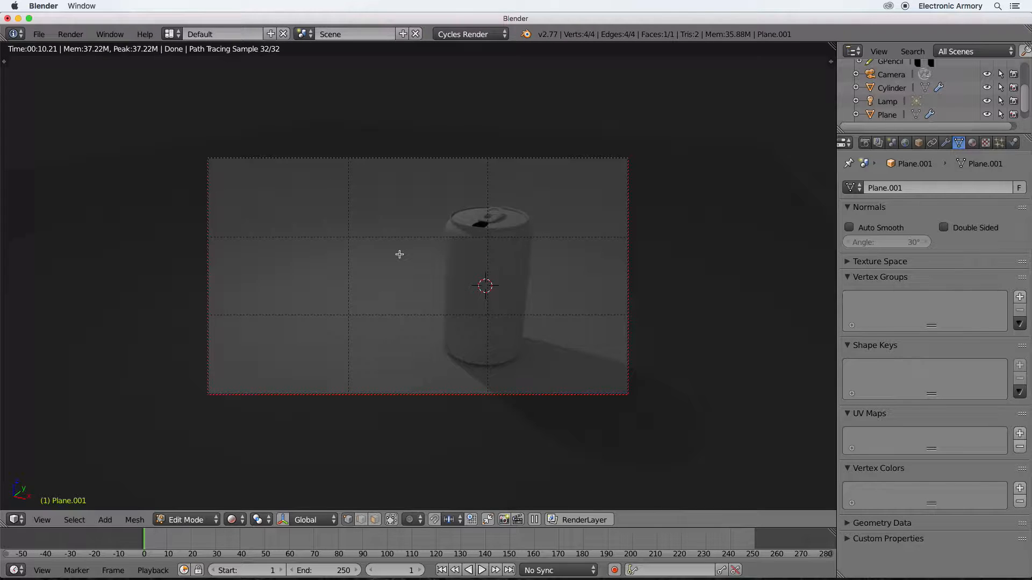
pyautogui.moveTo(444, 288); pyautogui.dragTo(499, 318, button='middle')
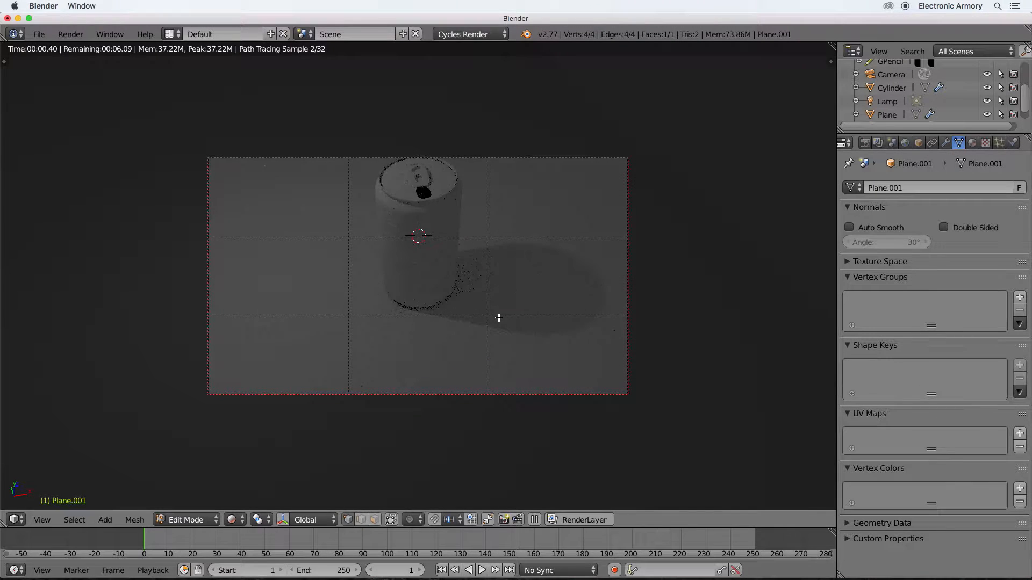
pyautogui.moveTo(493, 309); pyautogui.dragTo(443, 290, button='middle')
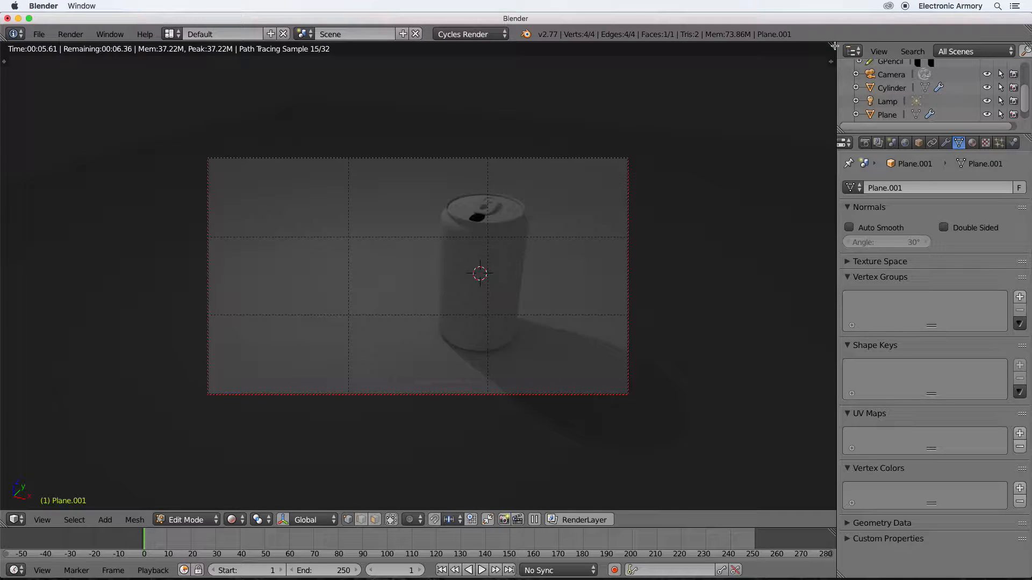
# Split the 3D view into a narrow rendered preview and a wide solid view, and frame the can closely in the preview
pyautogui.moveTo(833, 47); pyautogui.dragTo(239, 86)
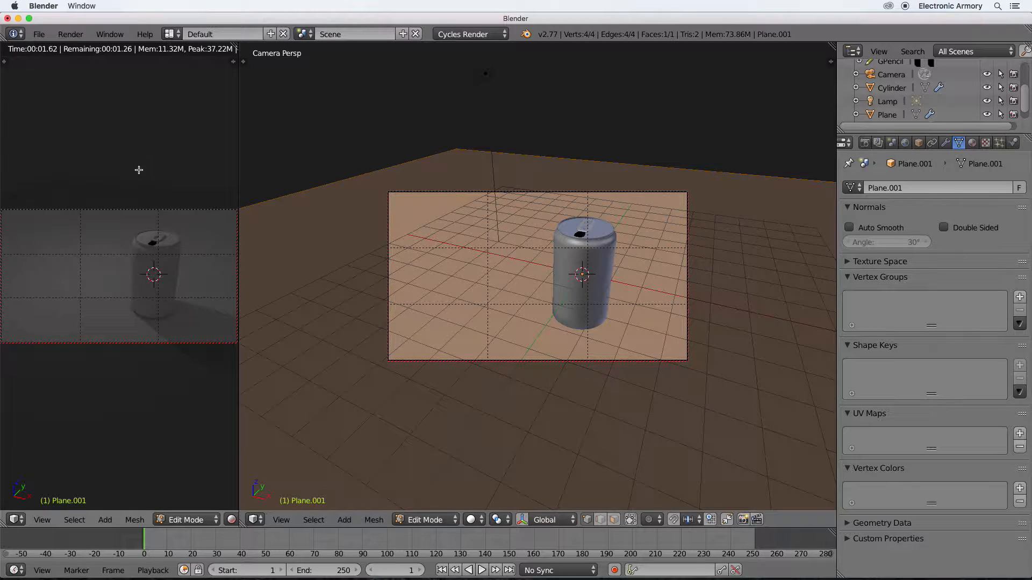
pyautogui.press('KP_1')
pyautogui.moveTo(157, 275)
pyautogui.mouseDown(button='middle')
pyautogui.moveTo(152, 290)
pyautogui.moveTo(127, 298)
pyautogui.moveTo(151, 243)
pyautogui.moveTo(147, 265)
pyautogui.mouseUp(button='middle')
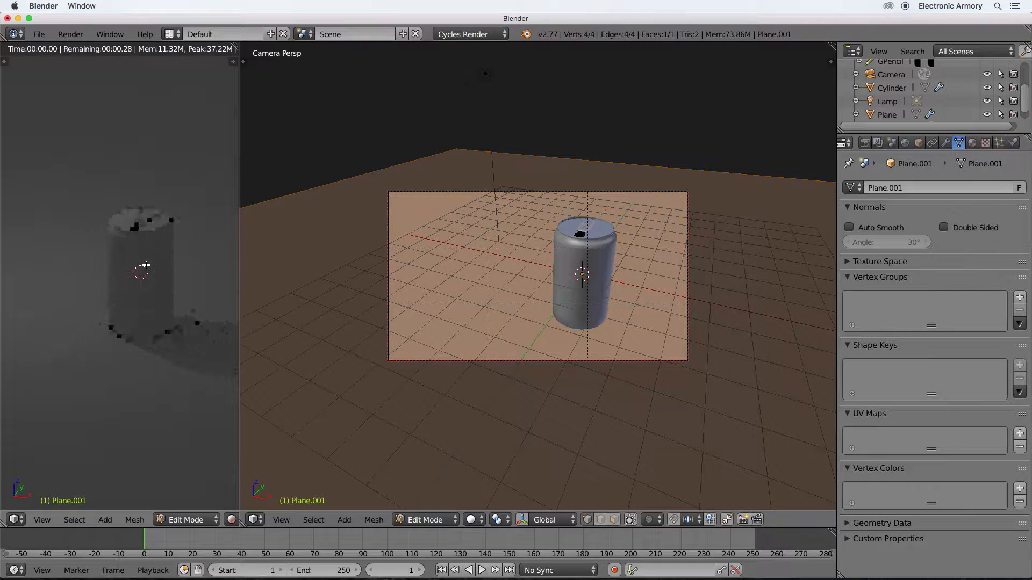
pyautogui.scroll(3, 132, 265)
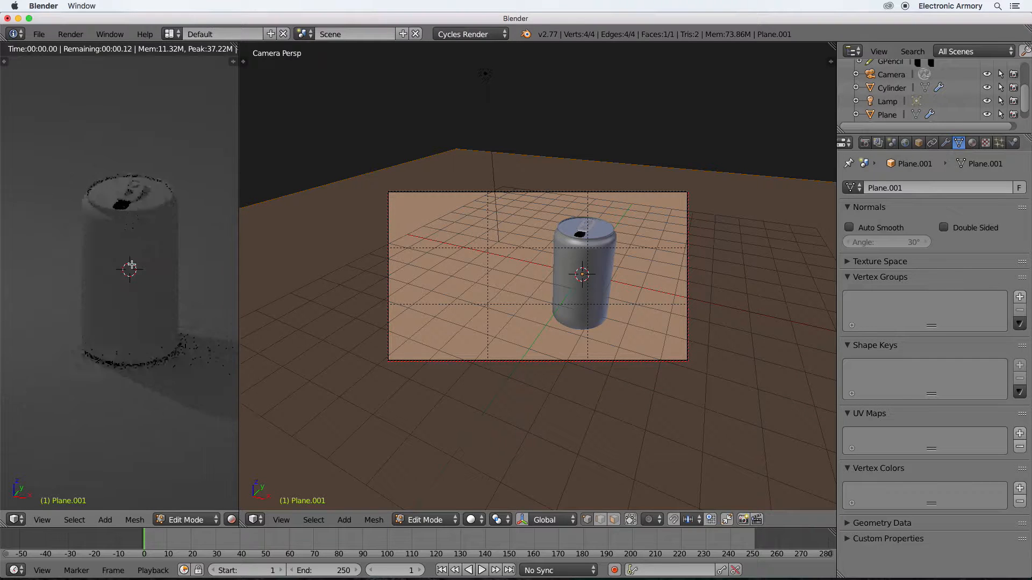
pyautogui.scroll(4, 132, 265)
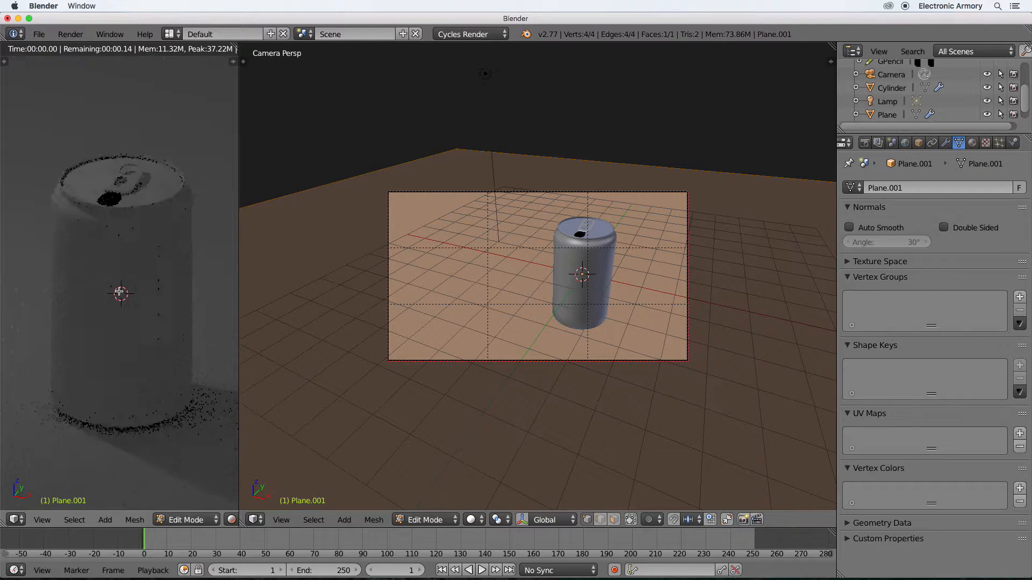
pyautogui.keyDown('shift'); pyautogui.moveTo(119, 291); pyautogui.dragTo(116, 298, button='middle'); pyautogui.keyUp('shift')
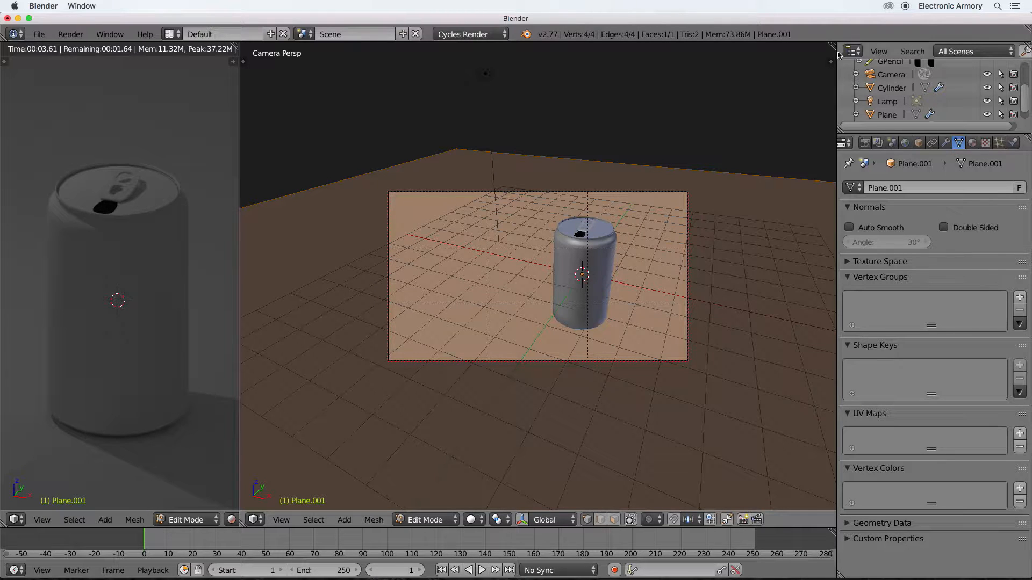
# Split the wide 3D view into two stacked areas and make the upper one a Node Editor without its sidebar
pyautogui.moveTo(833, 45); pyautogui.dragTo(821, 310)
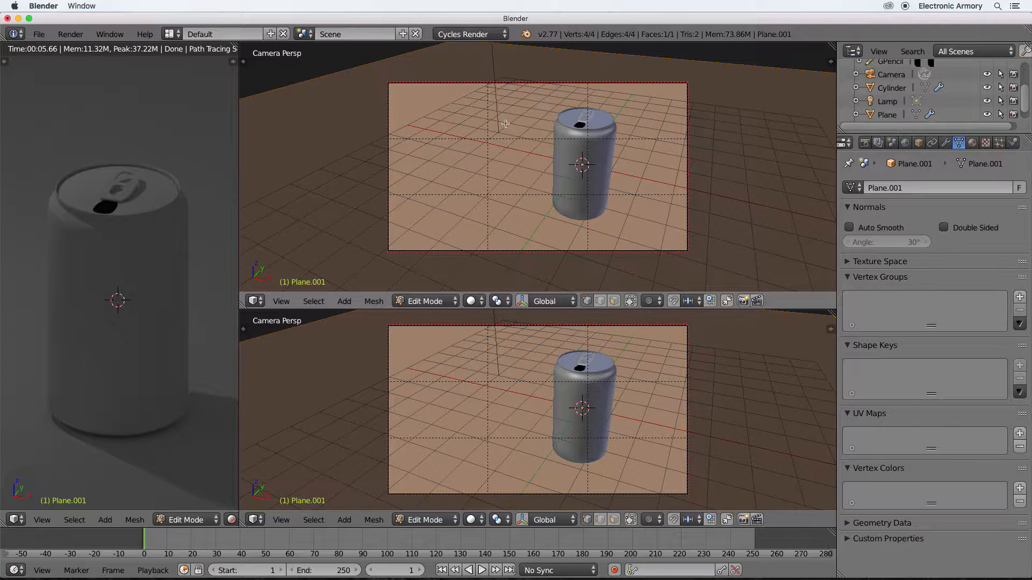
pyautogui.click(256, 302)
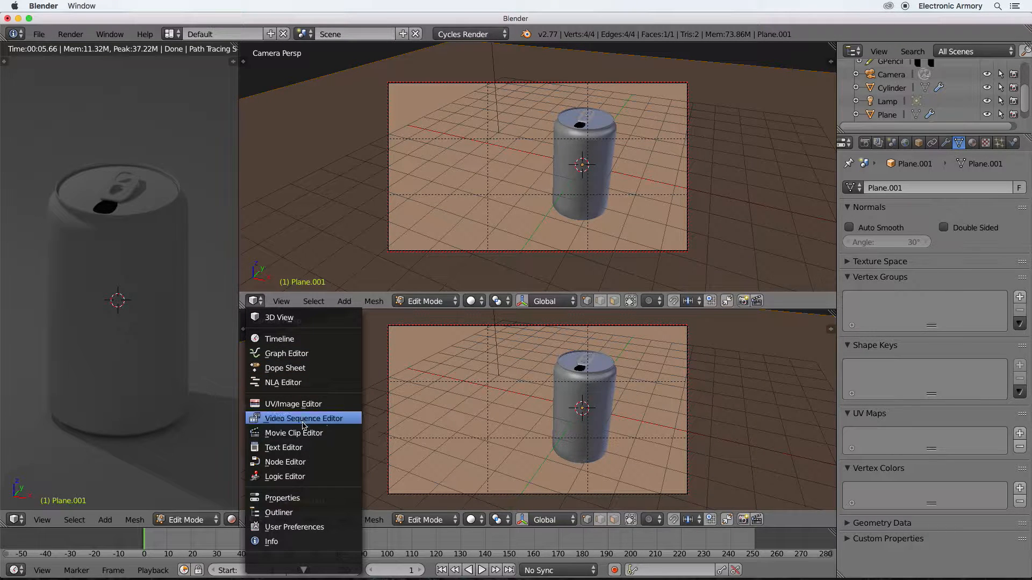
pyautogui.click(301, 465)
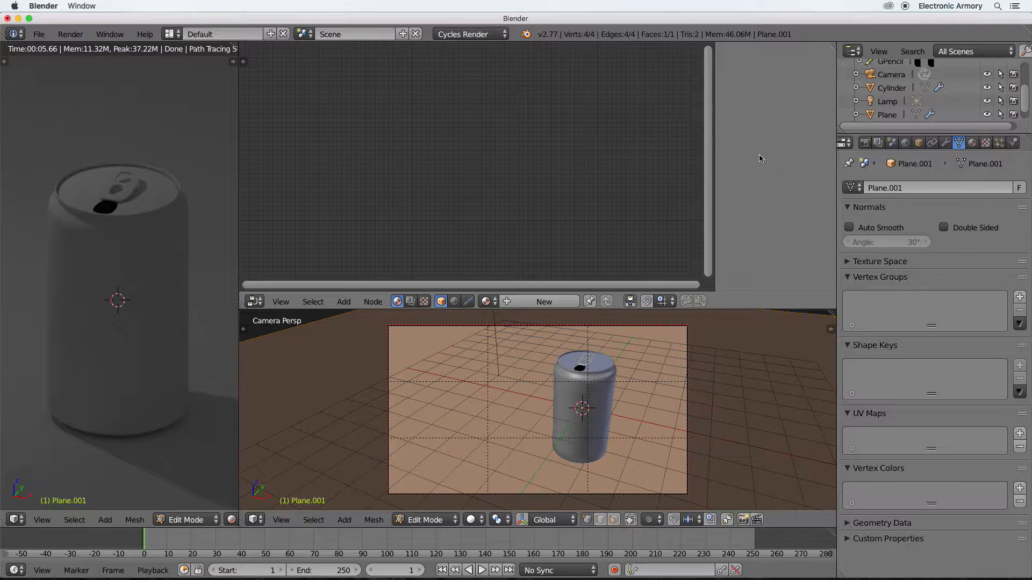
pyautogui.press('n')
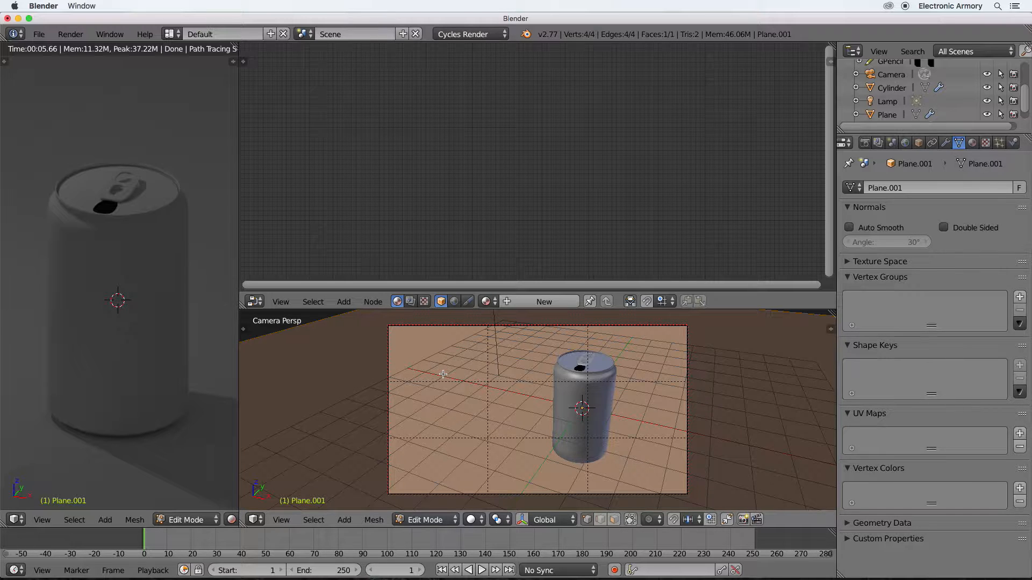
# Return to Object Mode, select the can and create a new material for it
pyautogui.press('Tab')
pyautogui.rightClick(579, 391)
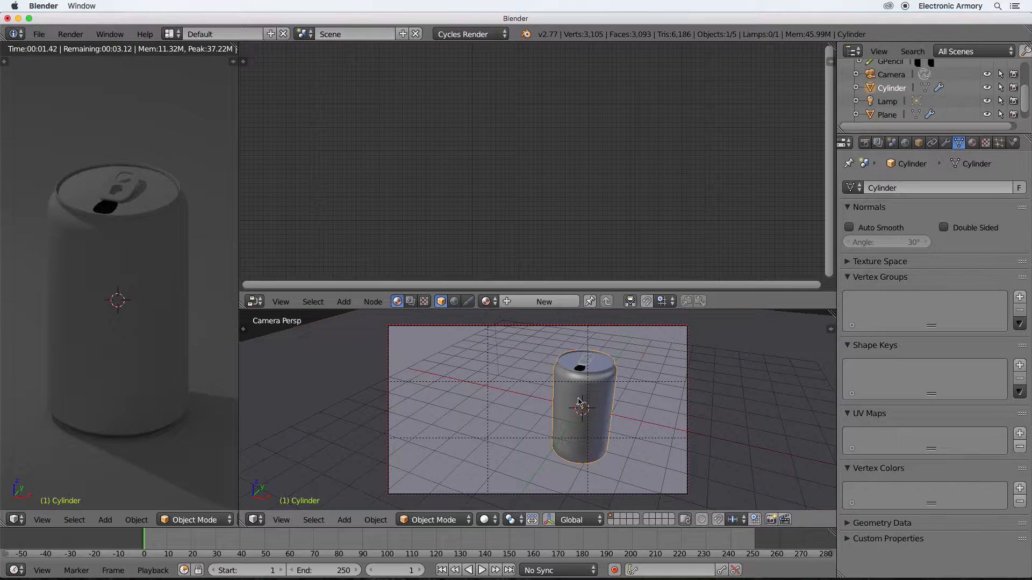
pyautogui.rightClick(145, 266)
pyautogui.rightClick(583, 397)
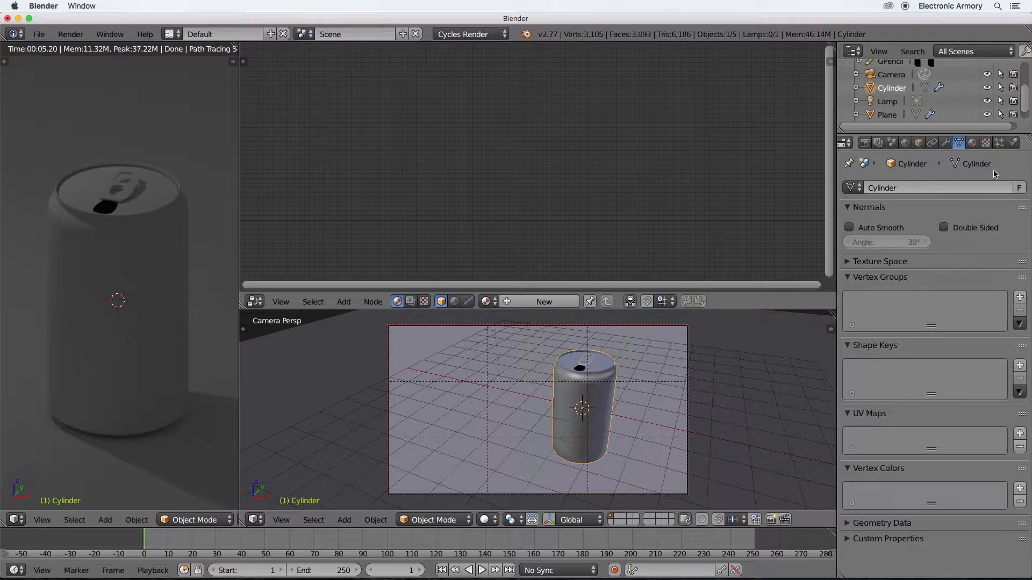
pyautogui.click(972, 143)
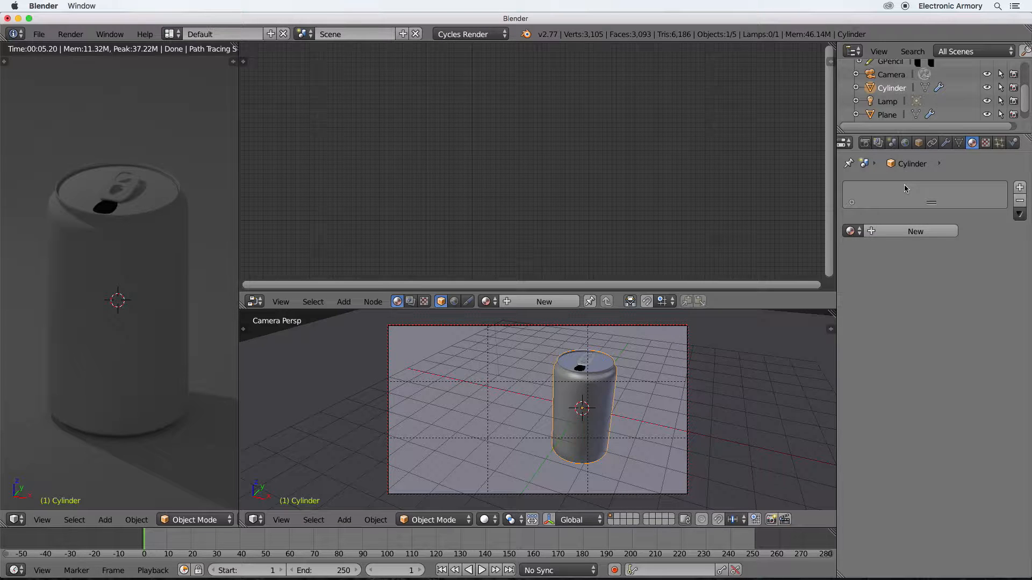
pyautogui.click(912, 232)
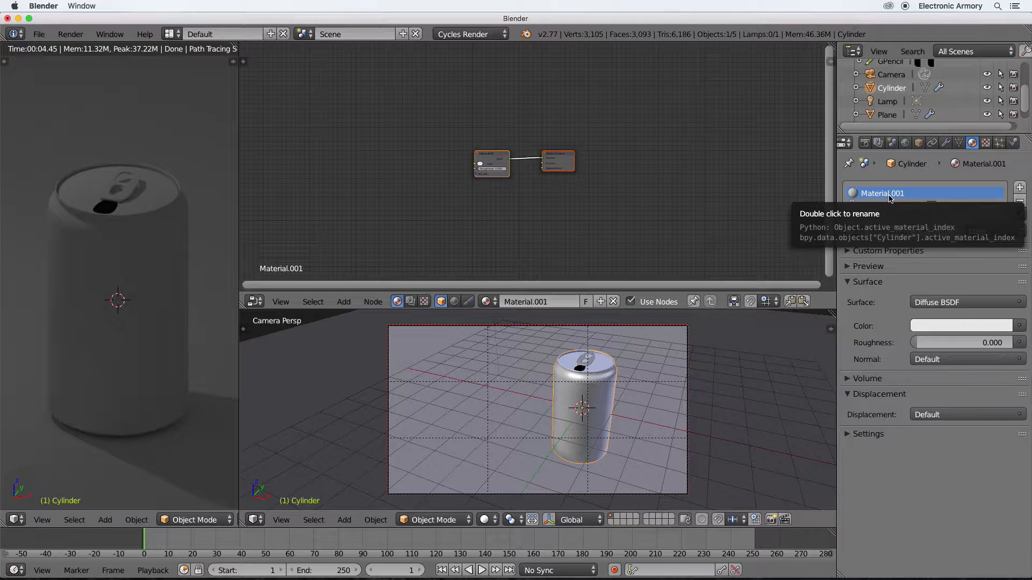
# Set the color of the can's Diffuse BSDF node to a light red
pyautogui.scroll(5, 522, 190)
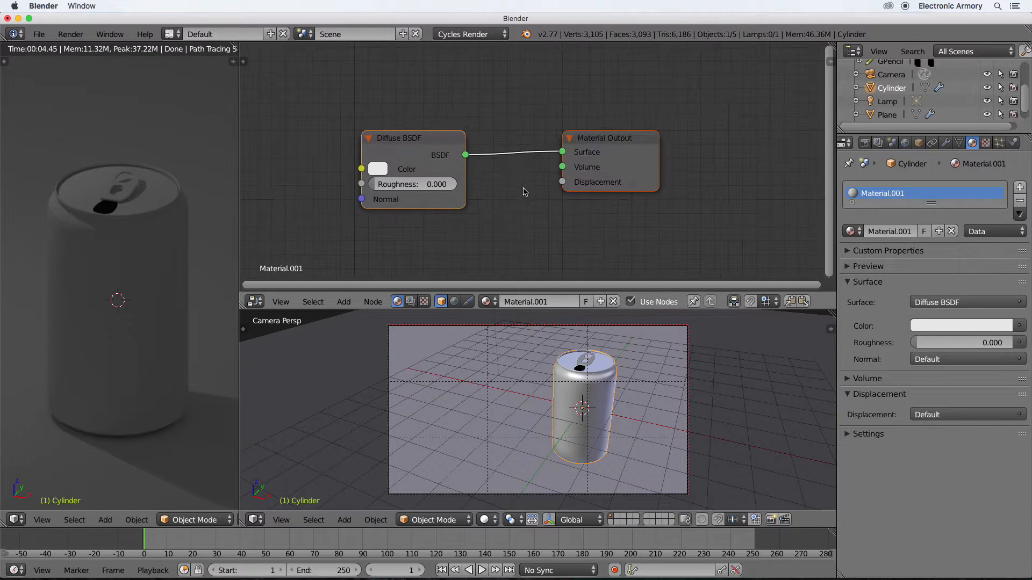
pyautogui.click(379, 171)
pyautogui.moveTo(424, 233); pyautogui.dragTo(424, 272)
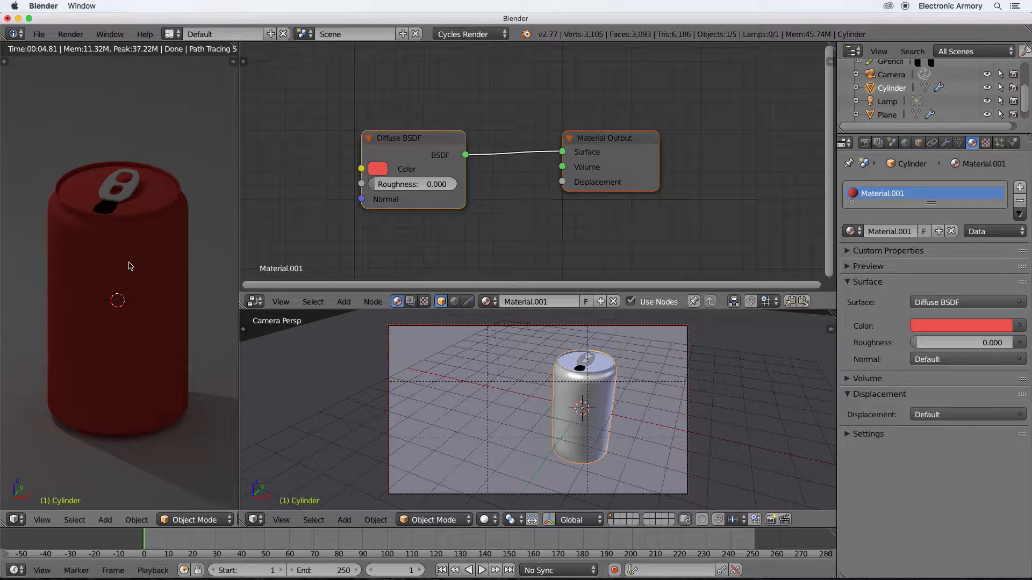
# Delete the Diffuse BSDF node from the can's material
pyautogui.click(404, 140)
pyautogui.moveTo(404, 140)
pyautogui.mouseDown()
pyautogui.moveTo(389, 129)
pyautogui.moveTo(425, 139)
pyautogui.mouseUp()
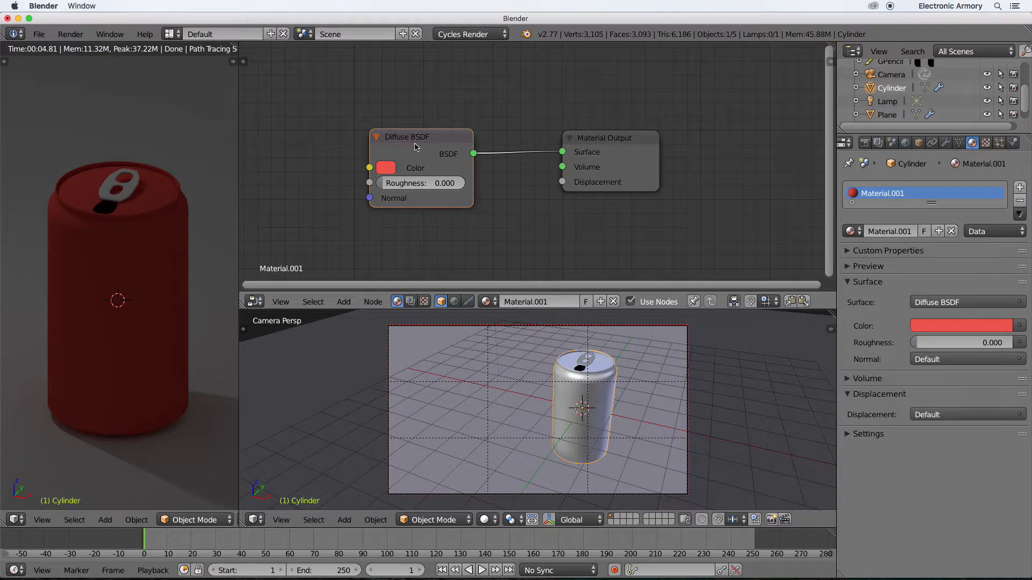
pyautogui.press('x')
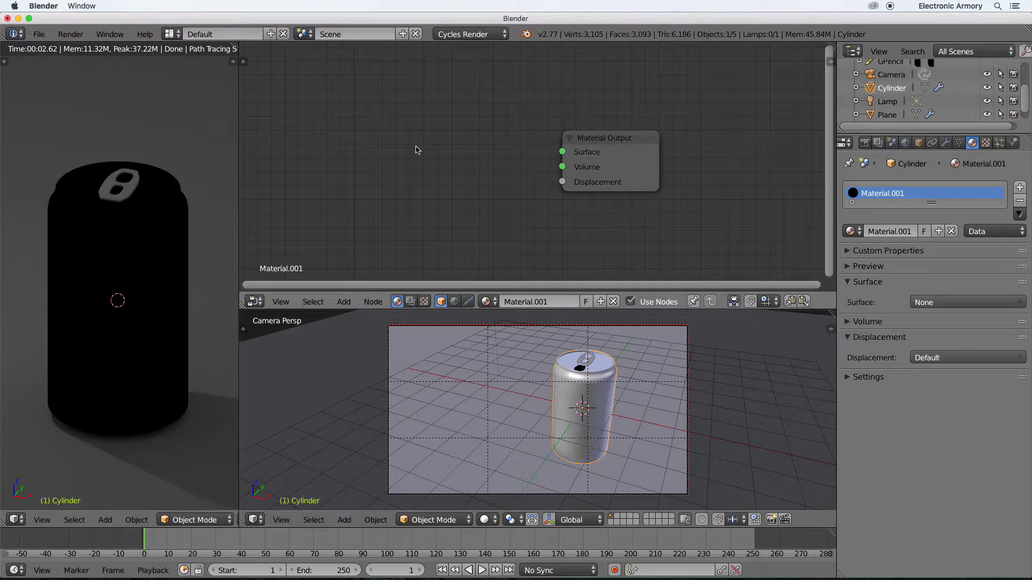
# Add a Glossy BSDF shader node and connect its BSDF output to the Surface input of the Material Output
pyautogui.hotkey('shift', 'a')
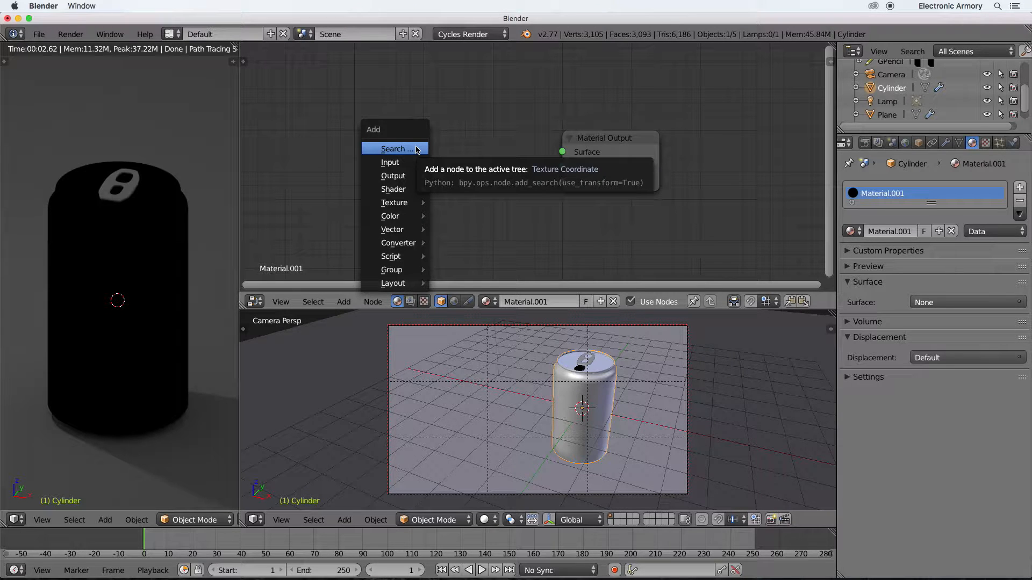
pyautogui.moveTo(403, 189)
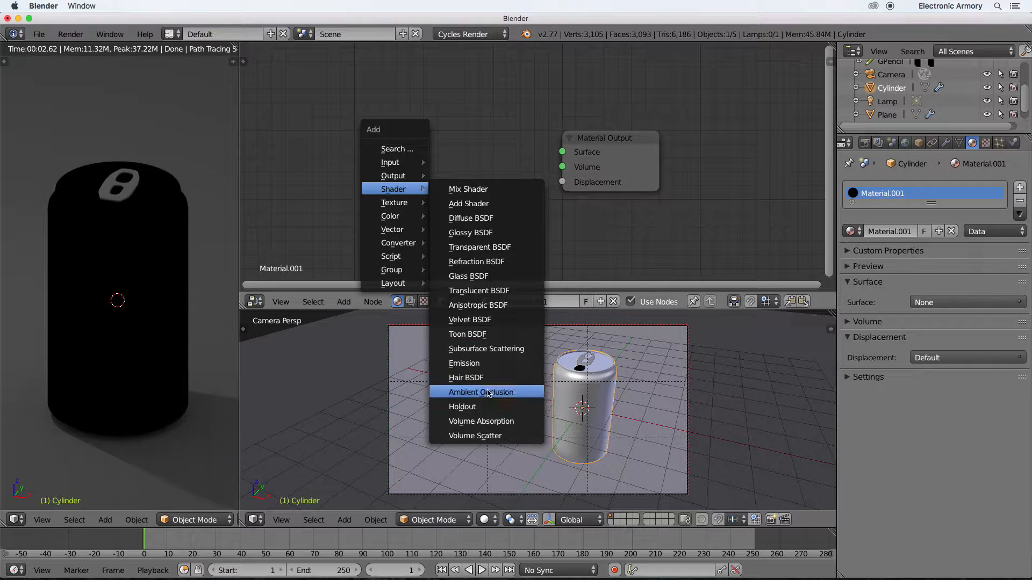
pyautogui.click(495, 232)
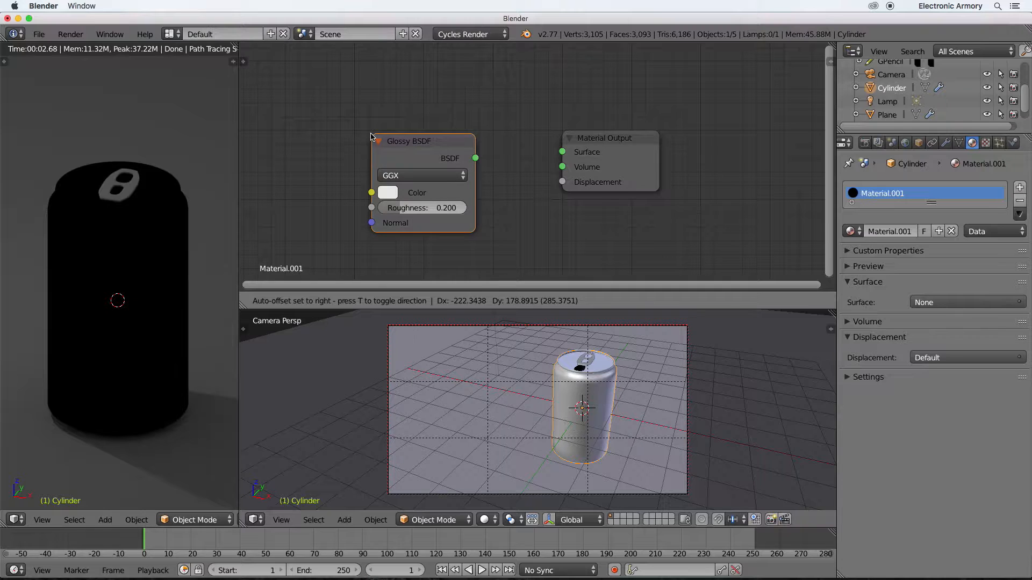
pyautogui.click(371, 136)
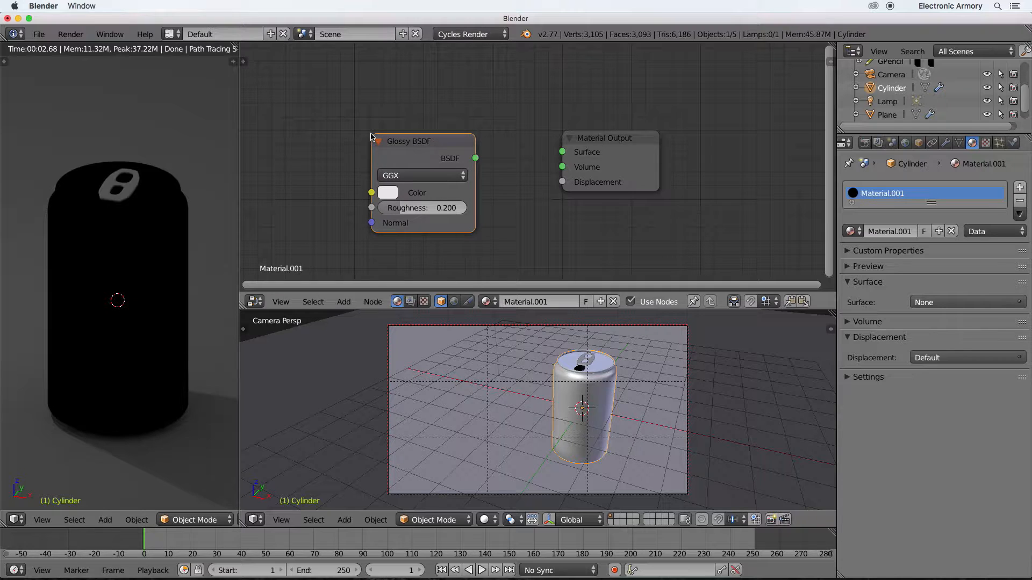
pyautogui.click(476, 159)
pyautogui.moveTo(476, 158); pyautogui.dragTo(563, 153)
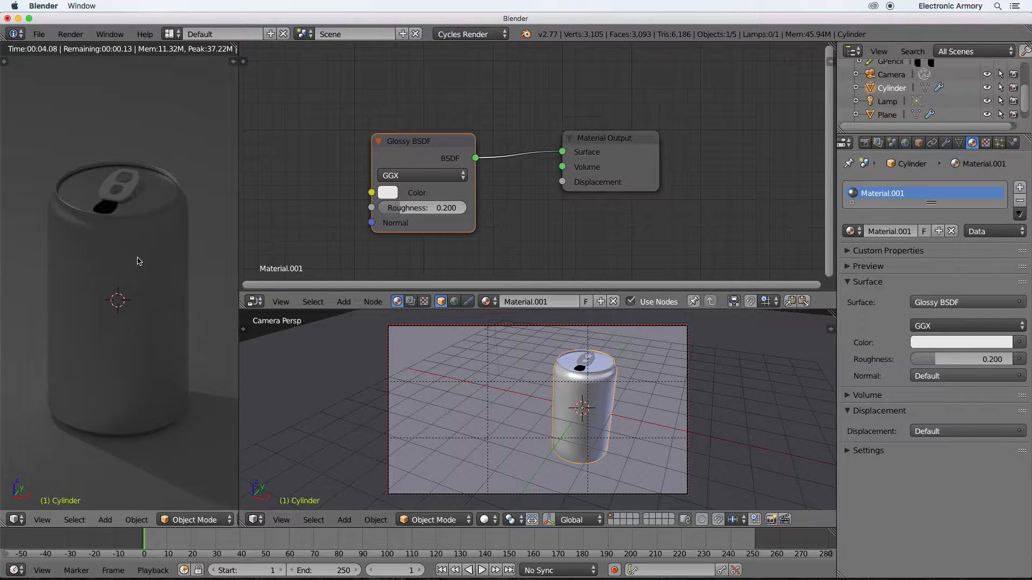
# Set the color of the can's Glossy BSDF node to red
pyautogui.click(387, 192)
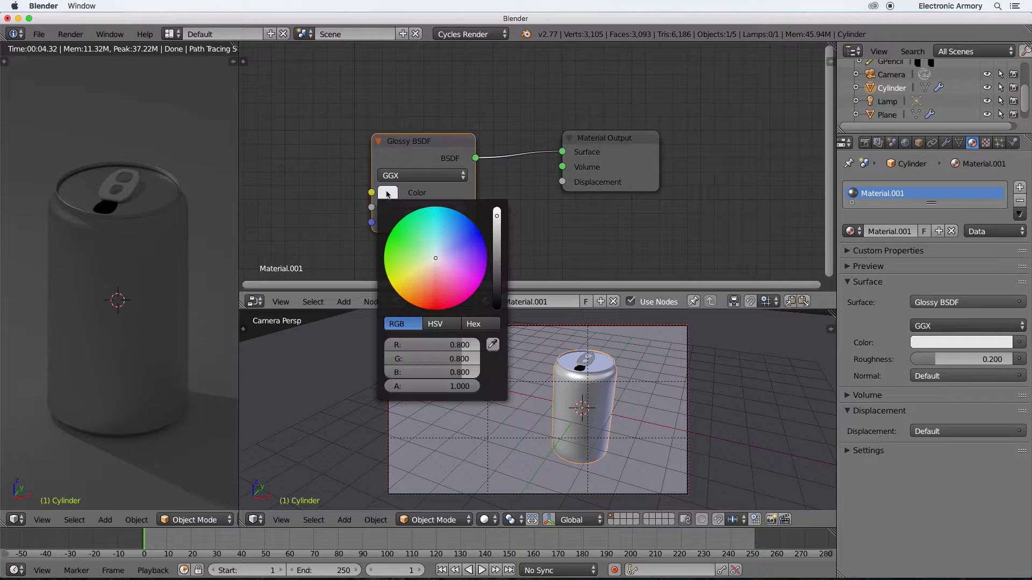
pyautogui.moveTo(427, 260); pyautogui.dragTo(438, 297)
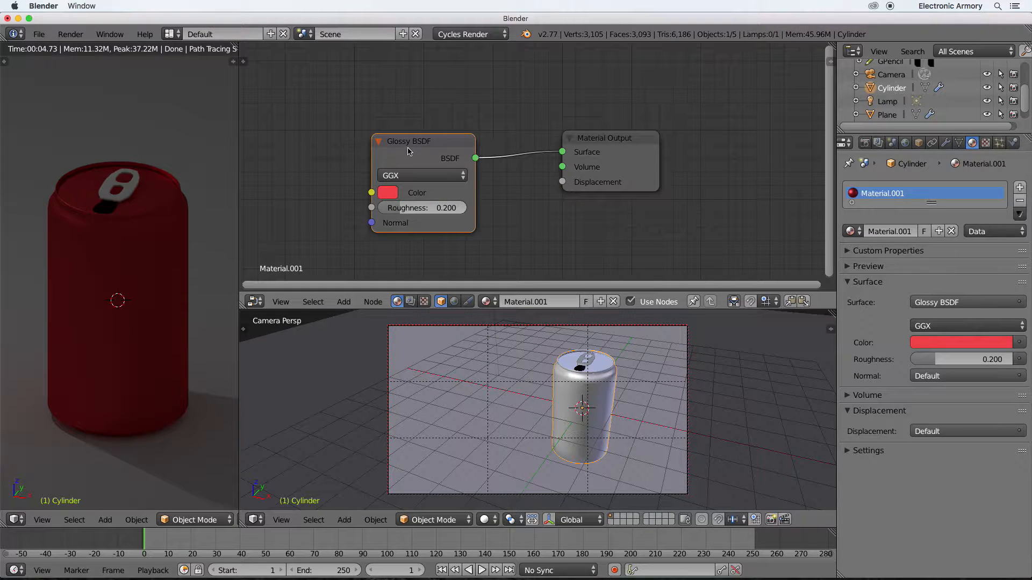
# Replace the can's Glossy BSDF node with an Anisotropic BSDF and connect its output to the Surface input of the Material Output
pyautogui.press('x')
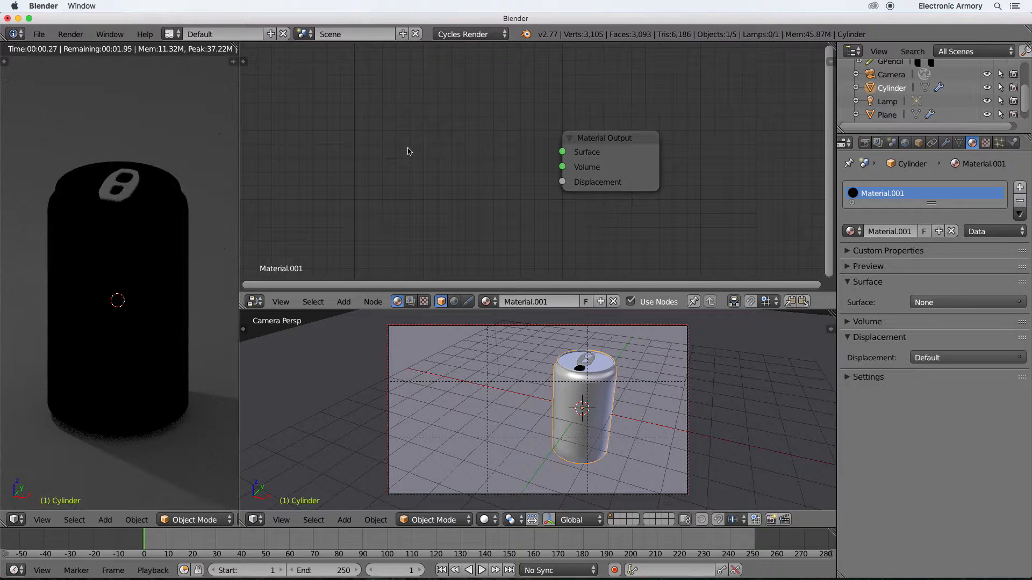
pyautogui.hotkey('shift', 'a')
pyautogui.moveTo(410, 150)
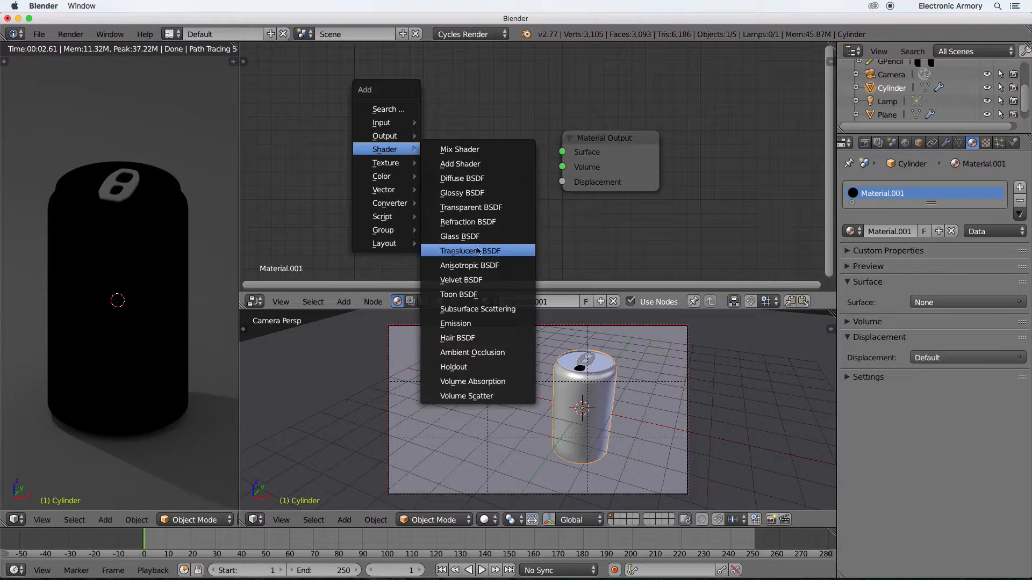
pyautogui.click(485, 266)
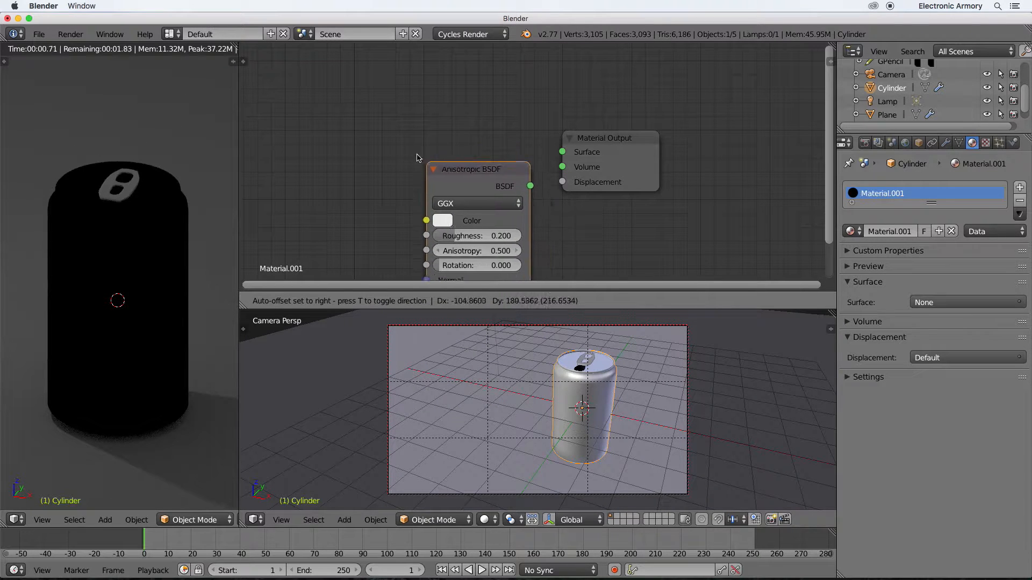
pyautogui.click(385, 118)
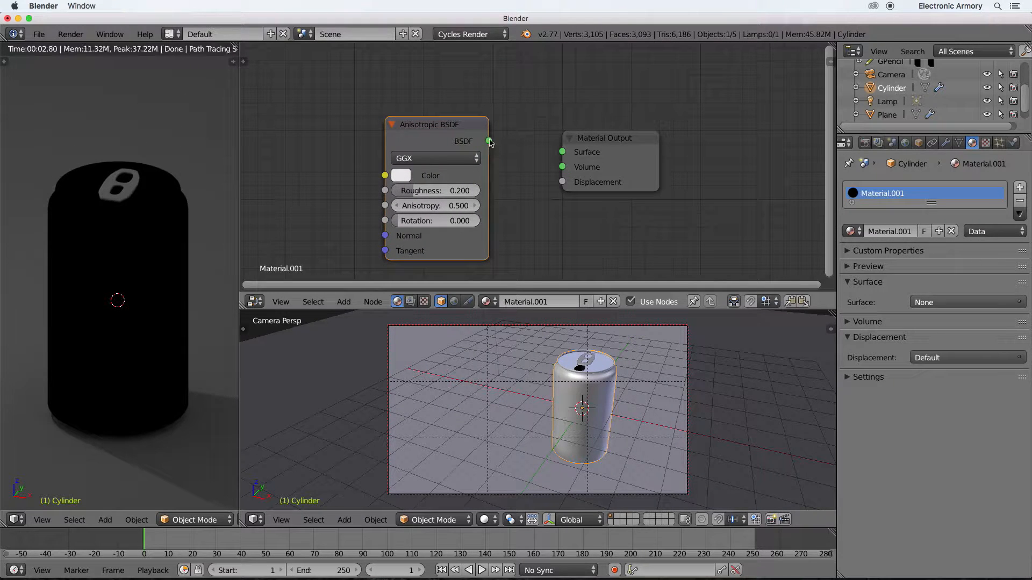
pyautogui.moveTo(489, 141); pyautogui.dragTo(563, 155)
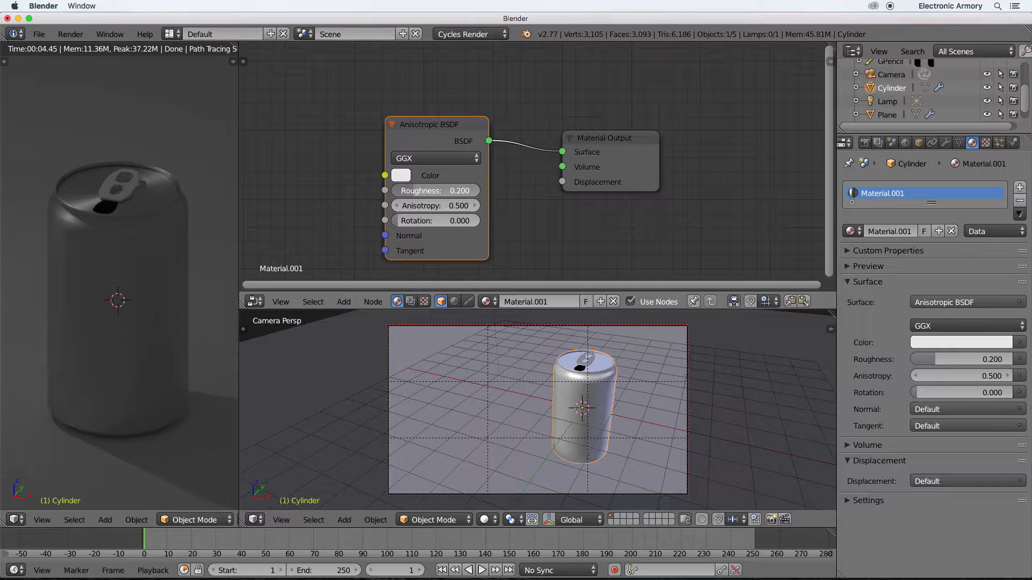
# Set the Anisotropic BSDF's roughness to 0.167 and rename the can's material as Aluminum
pyautogui.moveTo(436, 191); pyautogui.dragTo(433, 191)
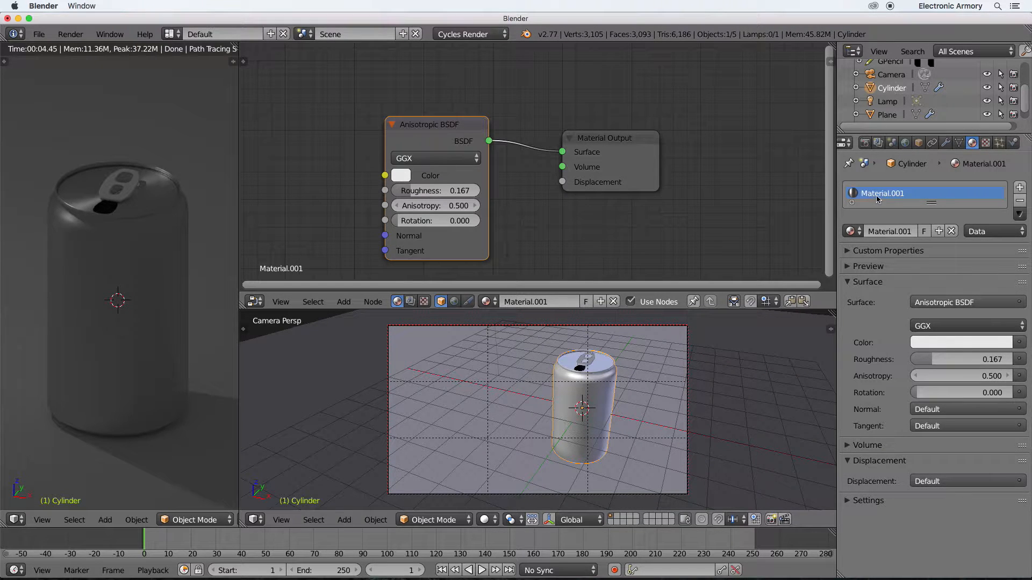
pyautogui.click(884, 231)
pyautogui.write('Meta')
pyautogui.write('Aluminum')
pyautogui.press('Return')
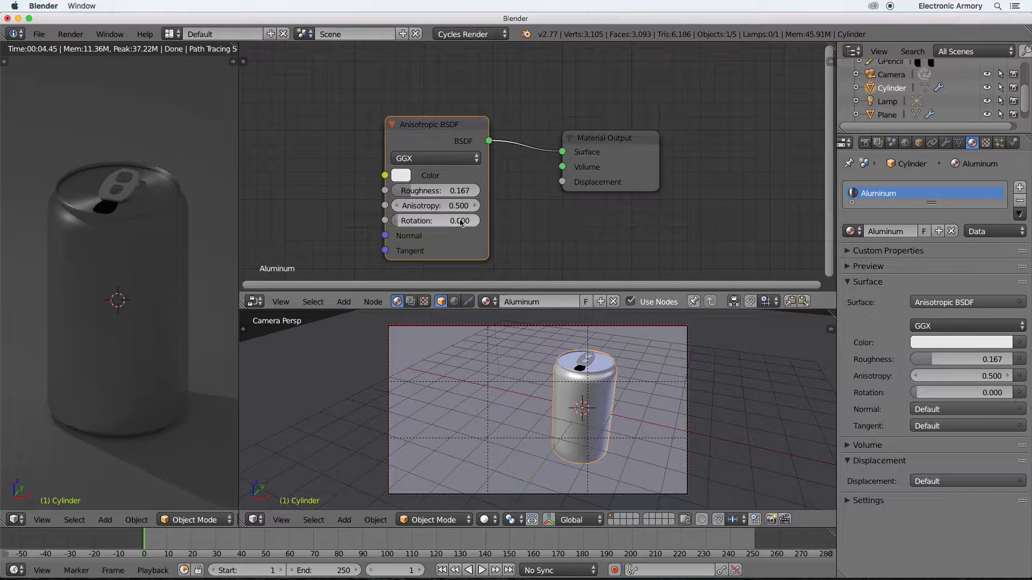
# Select the can's pull tab and assign the existing Aluminum material to it
pyautogui.rightClick(130, 191)
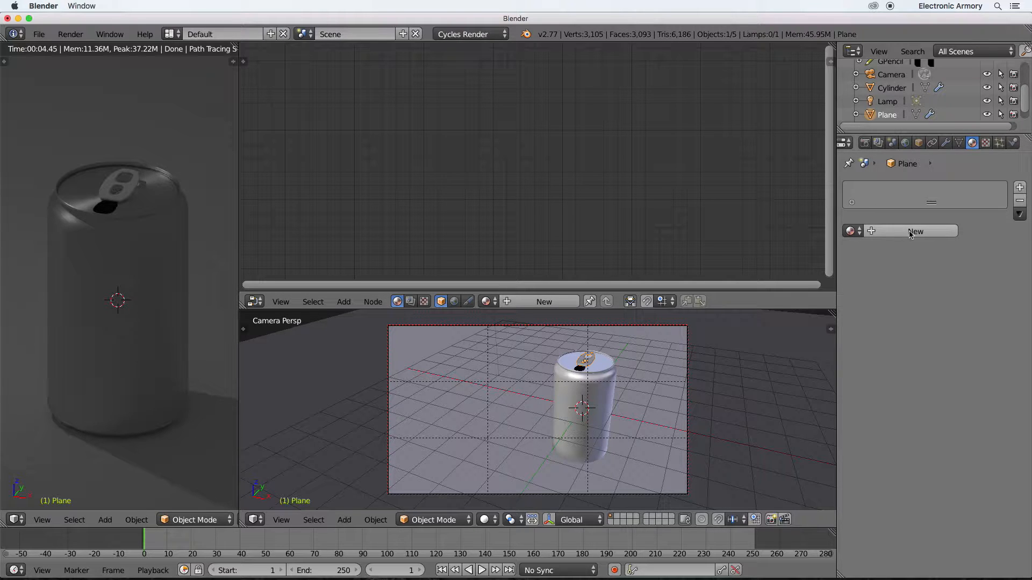
pyautogui.click(853, 231)
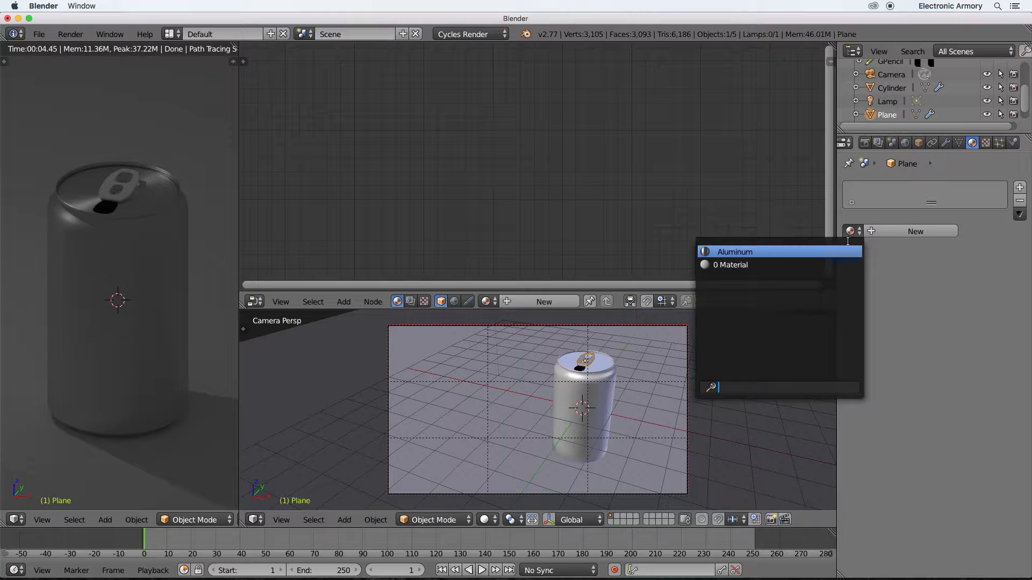
pyautogui.click(729, 252)
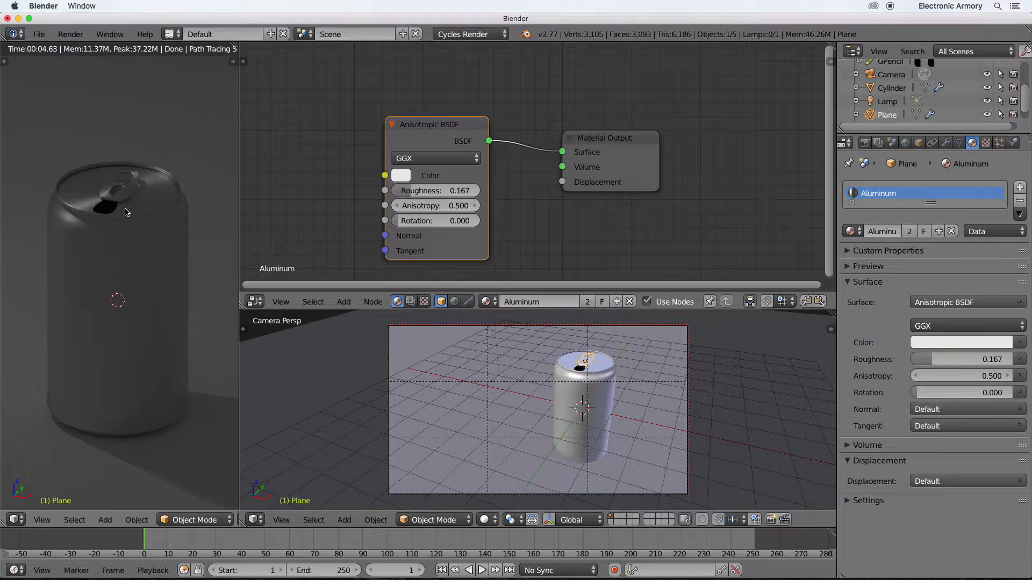
# Select the ground plane, create a new material for it and name the material Table
pyautogui.rightClick(211, 313)
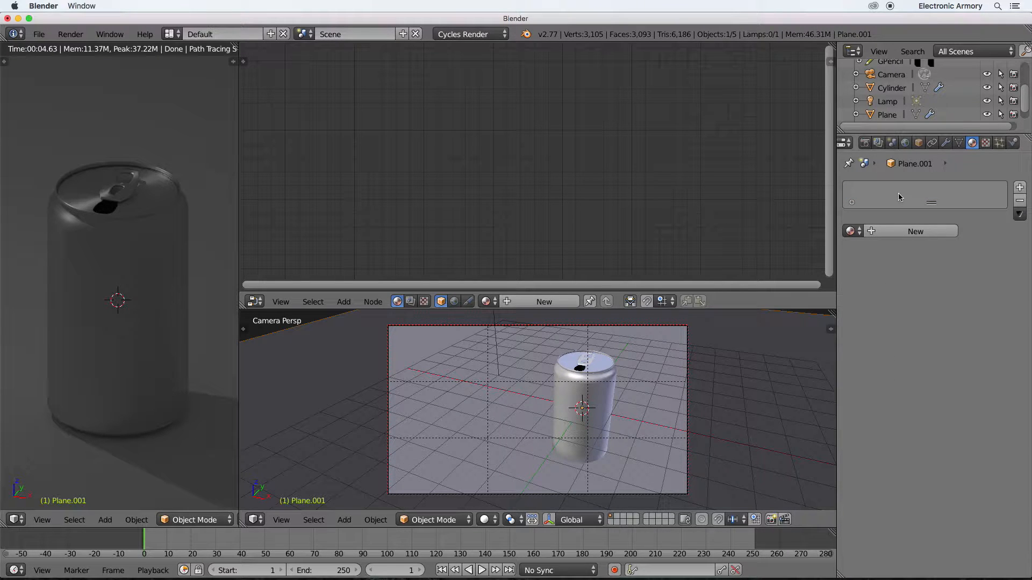
pyautogui.click(907, 233)
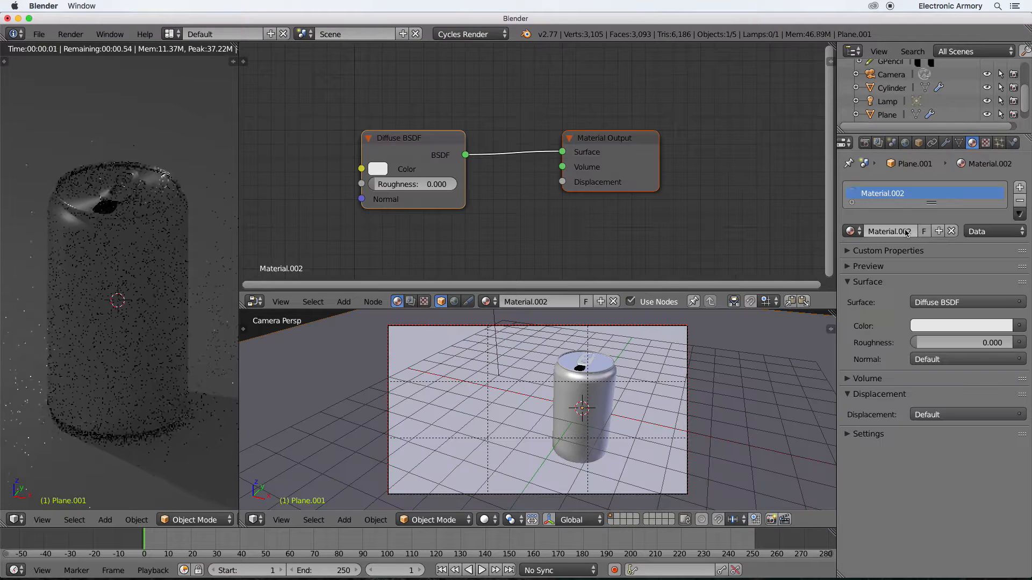
pyautogui.click(554, 301)
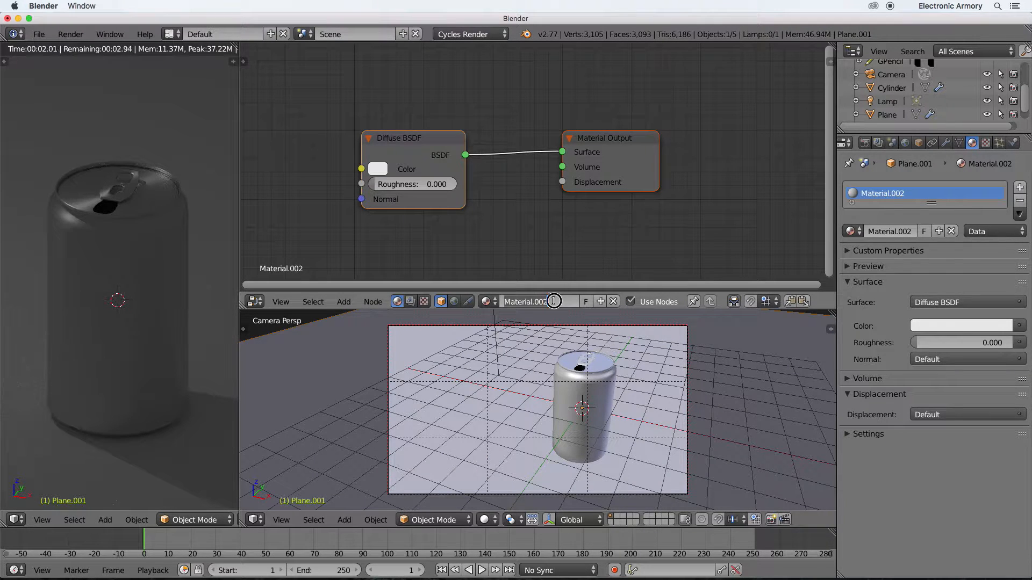
pyautogui.write('Table')
pyautogui.press('Return')
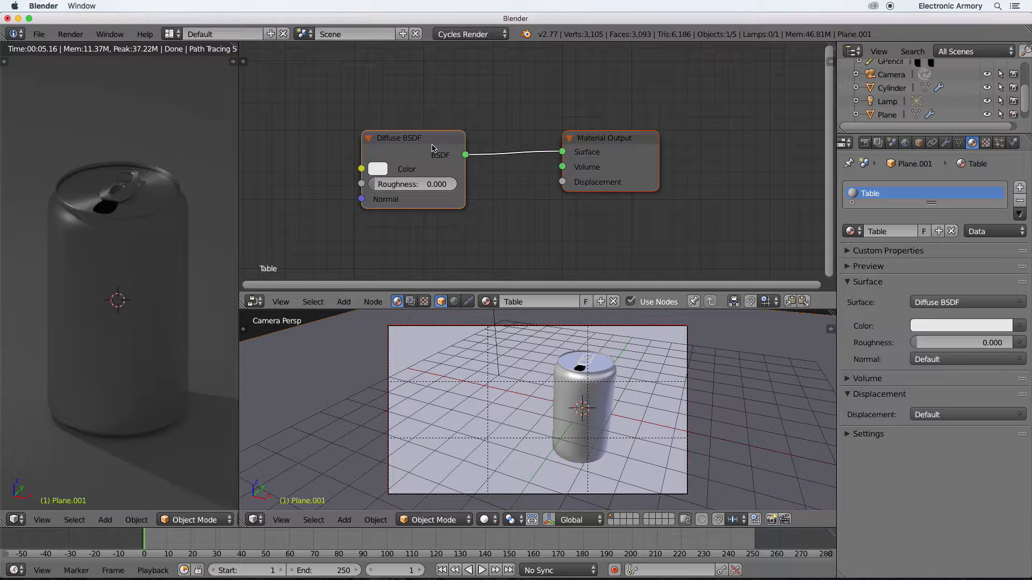
# Add a Glossy BSDF node below the Diffuse BSDF in the Table material and connect it to the Material Output's Surface input
pyautogui.moveTo(429, 142); pyautogui.dragTo(416, 82)
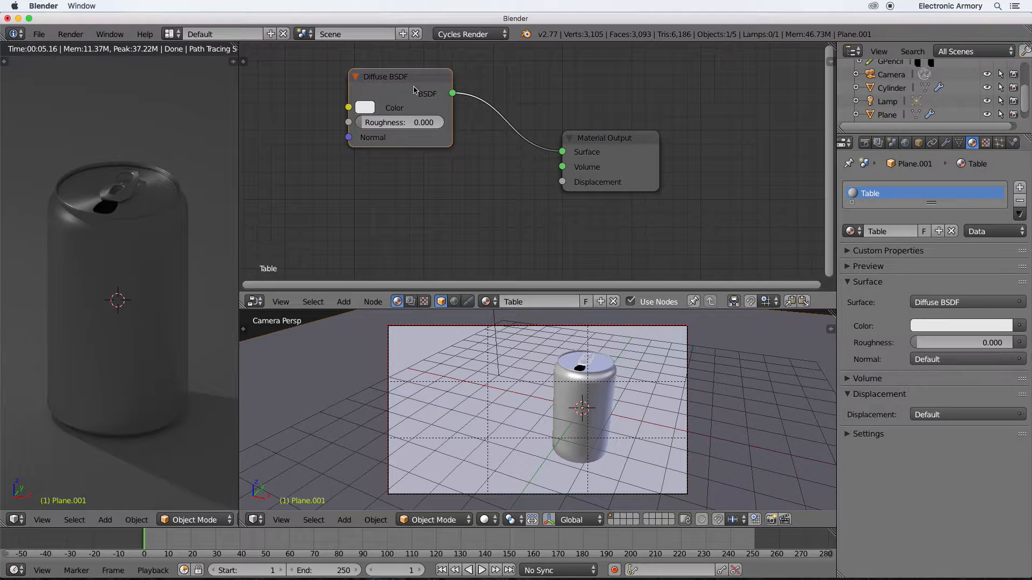
pyautogui.hotkey('shift', 'a')
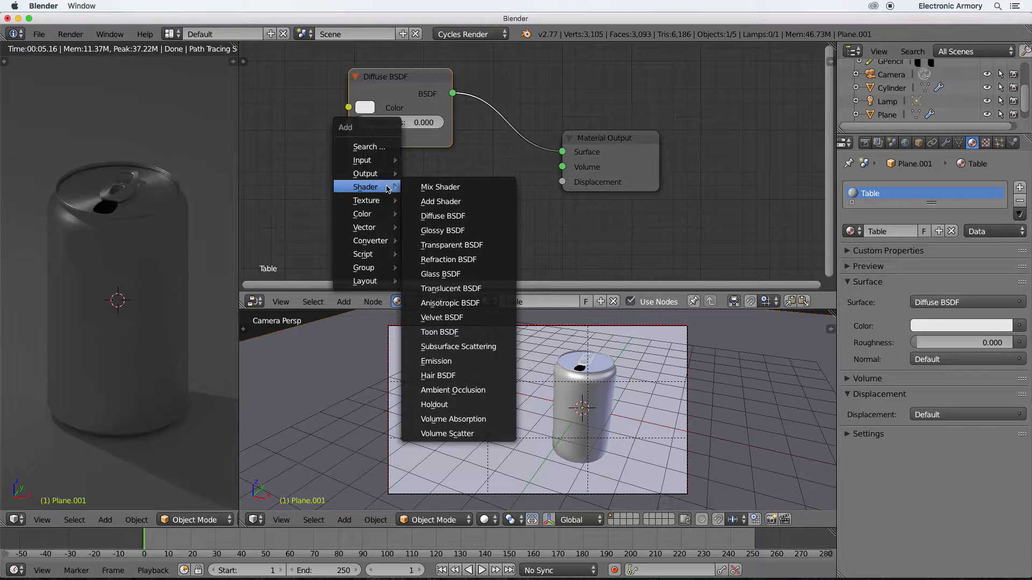
pyautogui.click(443, 230)
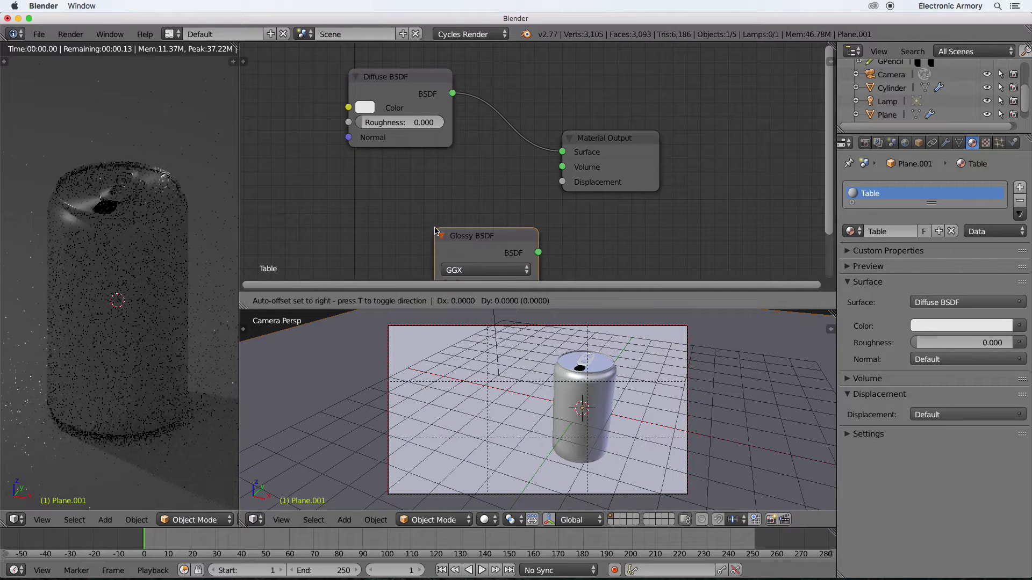
pyautogui.click(347, 162)
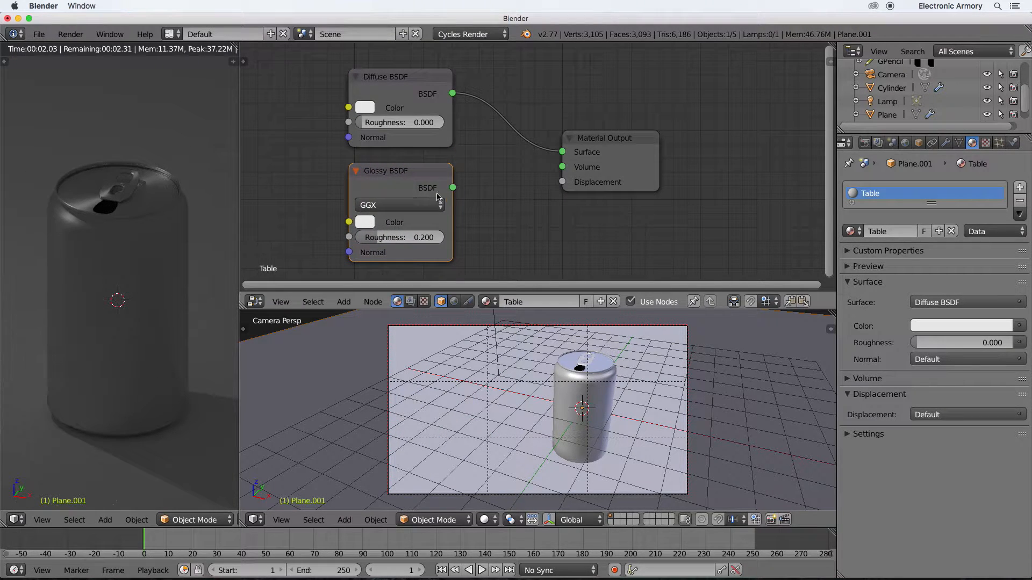
pyautogui.moveTo(455, 187); pyautogui.dragTo(563, 152)
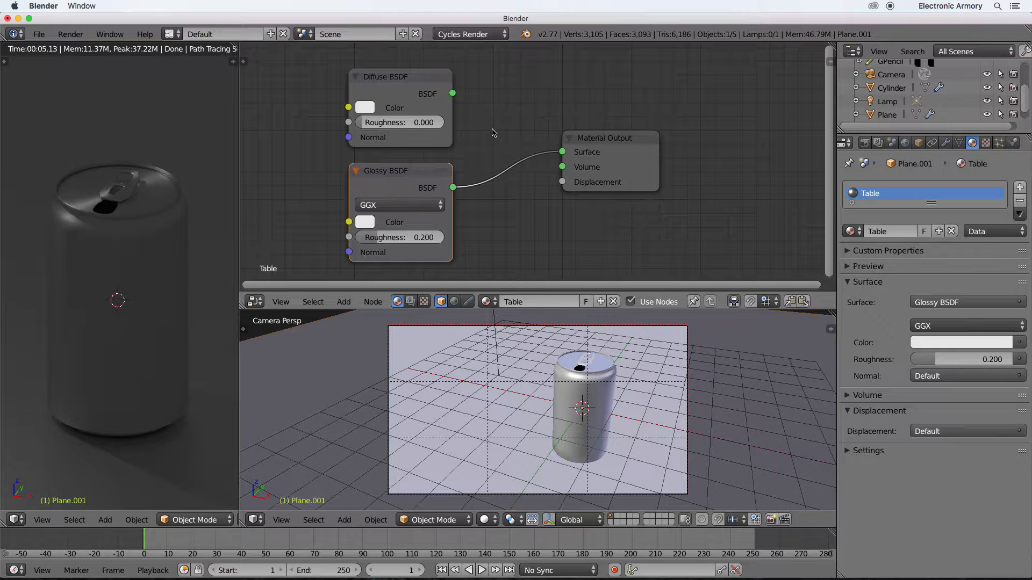
# Insert a Mix Shader before the Material Output, feed it Diffuse BSDF first and Glossy BSDF second, and set its factor to 0.464
pyautogui.hotkey('shift', 'a')
pyautogui.moveTo(494, 131)
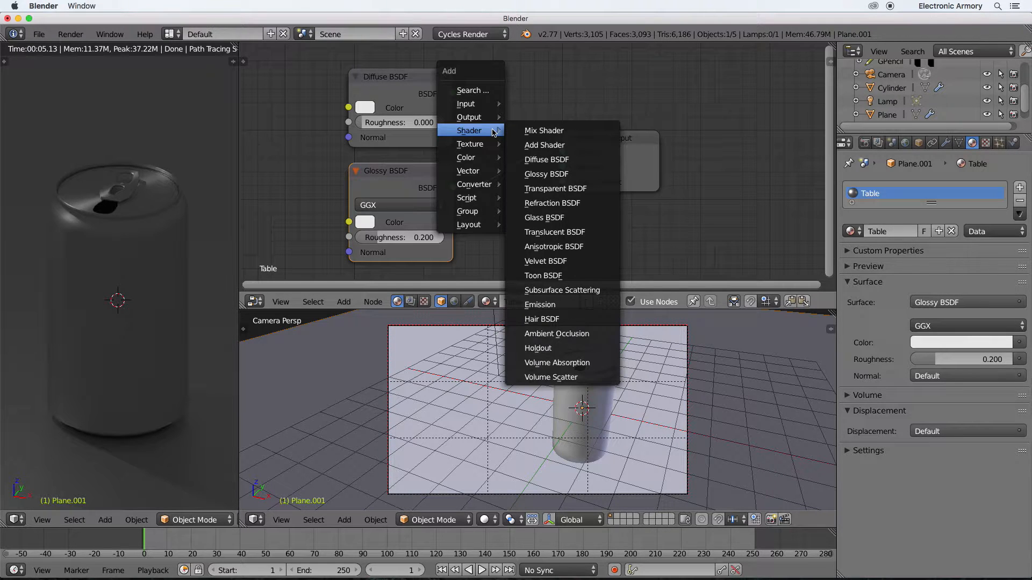
pyautogui.click(535, 132)
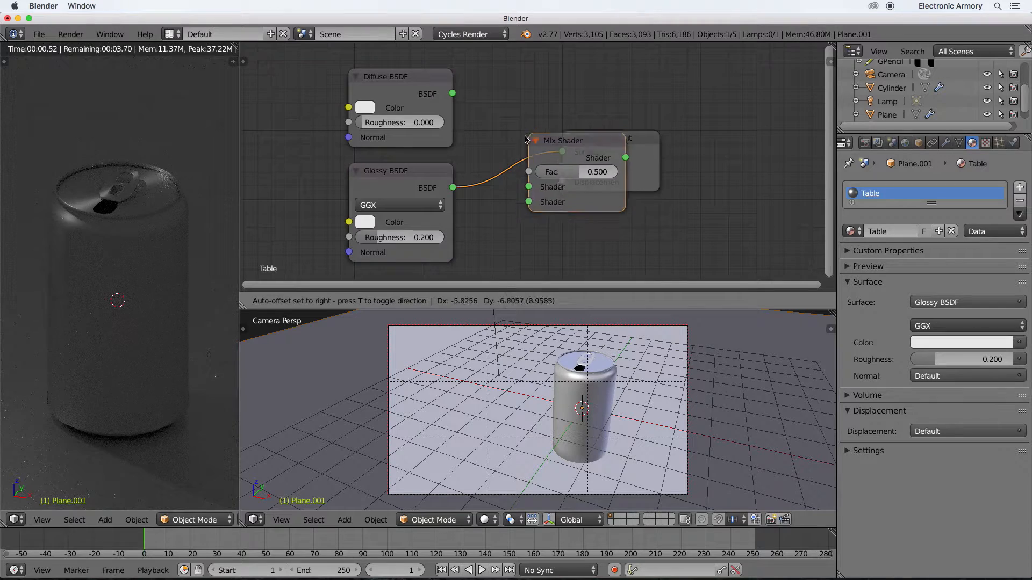
pyautogui.click(505, 141)
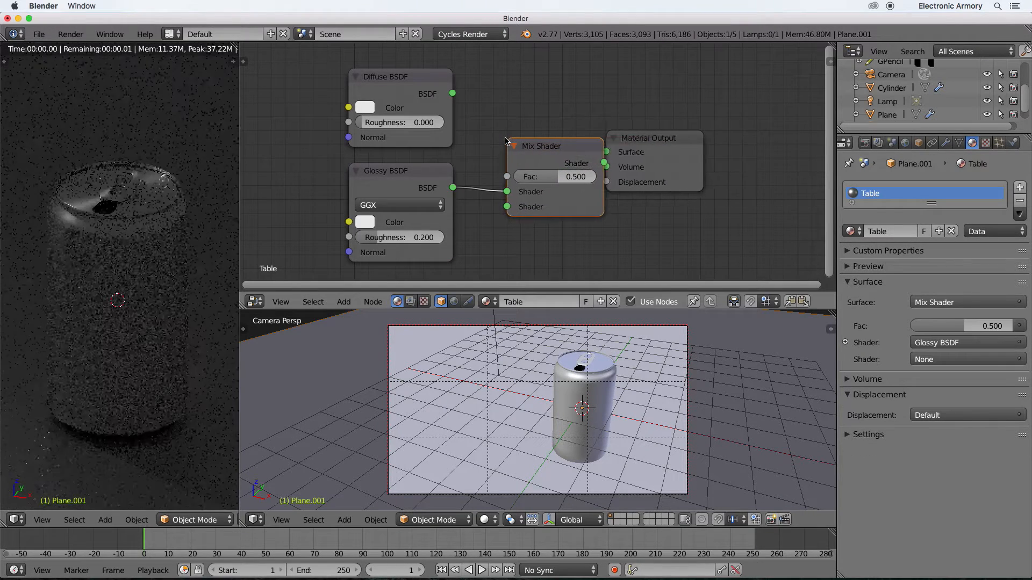
pyautogui.moveTo(544, 146); pyautogui.dragTo(550, 107)
pyautogui.moveTo(511, 154); pyautogui.dragTo(514, 167)
pyautogui.moveTo(454, 94); pyautogui.dragTo(514, 152)
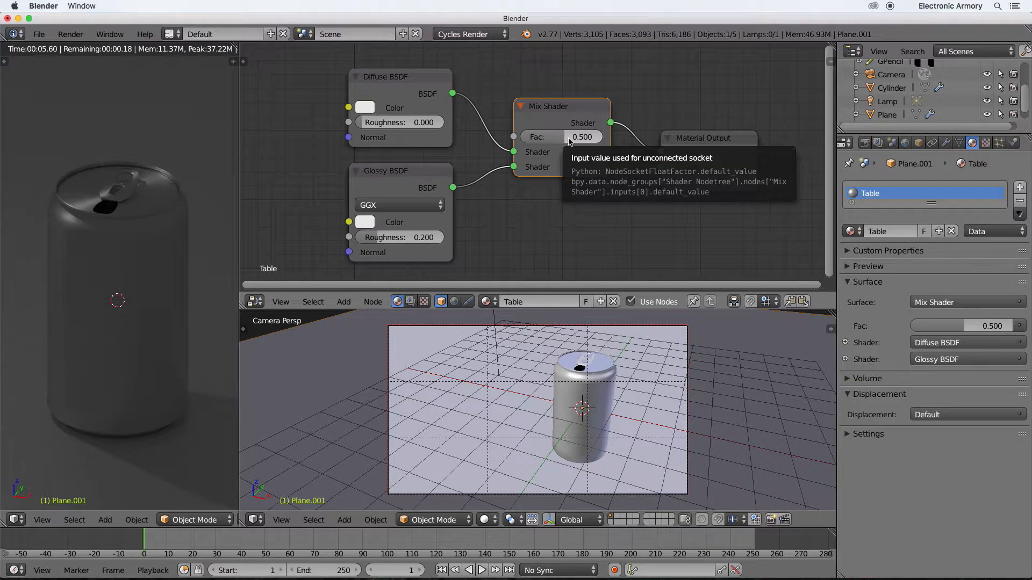
pyautogui.moveTo(576, 137)
pyautogui.mouseDown()
pyautogui.moveTo(562, 137)
pyautogui.moveTo(607, 137)
pyautogui.moveTo(569, 138)
pyautogui.mouseUp()
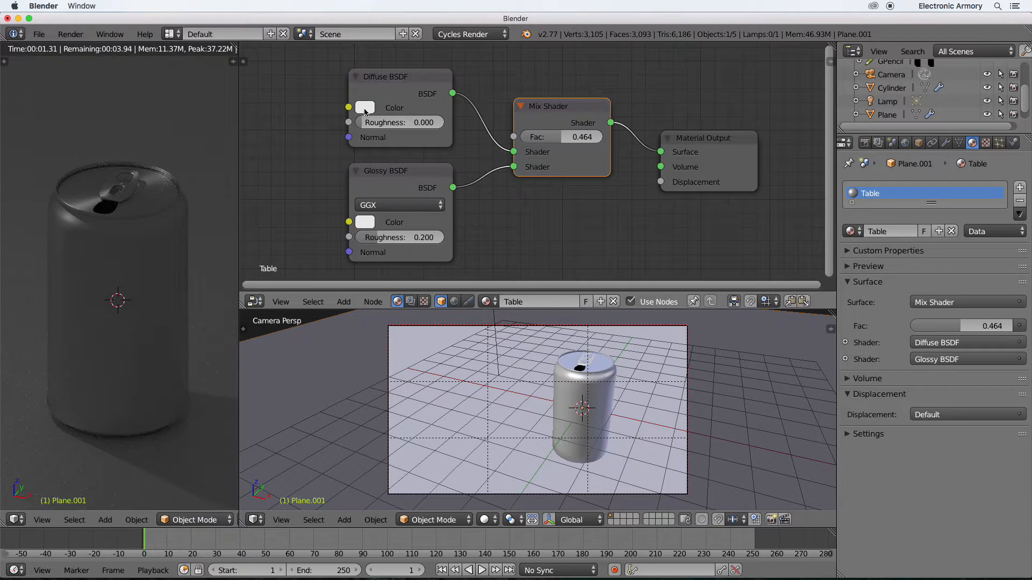
# Set the Table material's Diffuse BSDF color to light red and its Glossy BSDF color to green
pyautogui.click(364, 108)
pyautogui.click(414, 209)
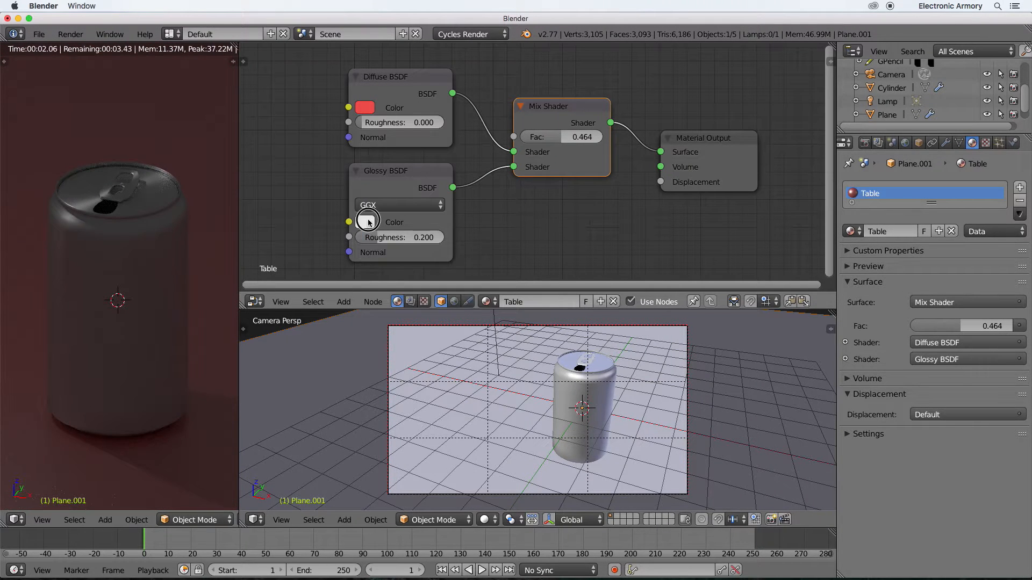
pyautogui.click(365, 221)
pyautogui.click(444, 264)
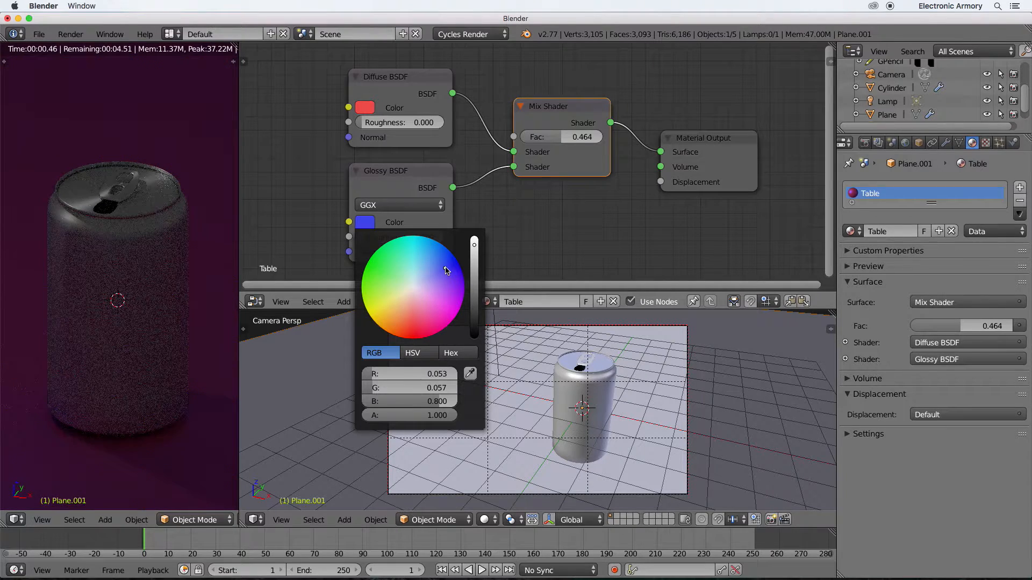
pyautogui.click(379, 270)
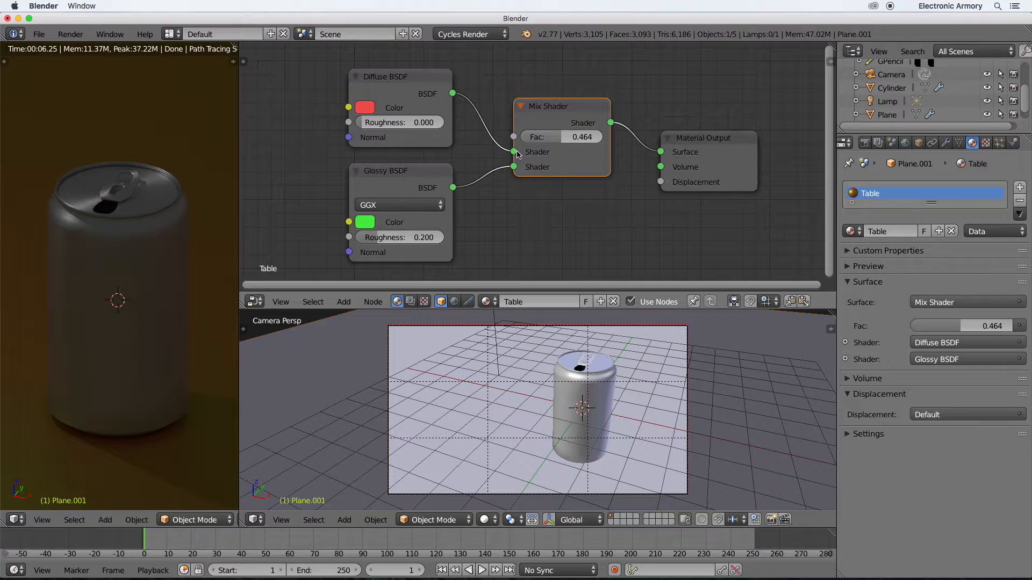
# Try a Mix Shader factor of 1.000 on the Table material, then set the factor to 0.5
pyautogui.moveTo(554, 137); pyautogui.dragTo(597, 137)
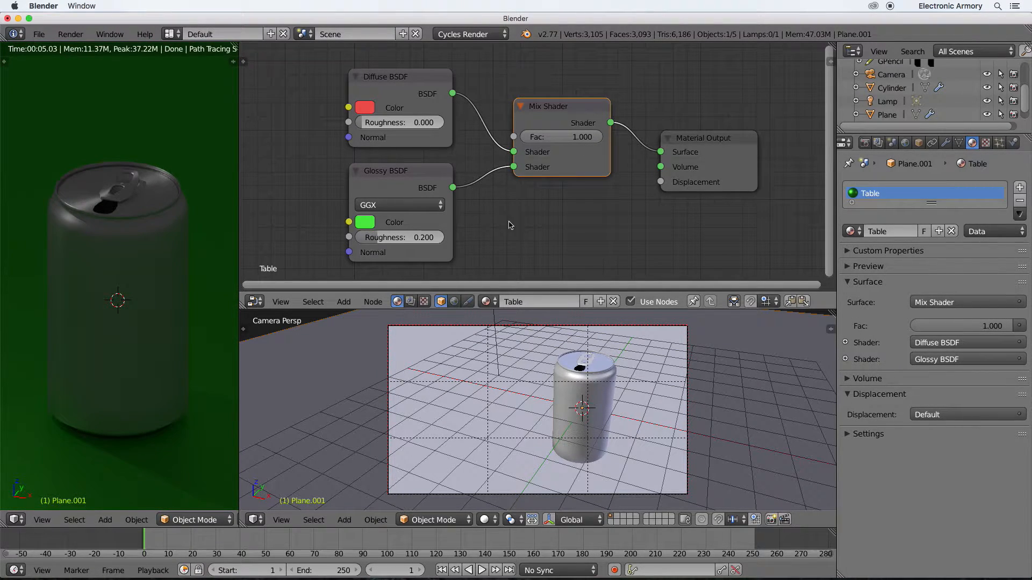
pyautogui.moveTo(570, 137)
pyautogui.mouseDown()
pyautogui.moveTo(543, 137)
pyautogui.moveTo(553, 137)
pyautogui.mouseUp()
pyautogui.click(589, 137)
pyautogui.write('0.5')
pyautogui.press('Return')
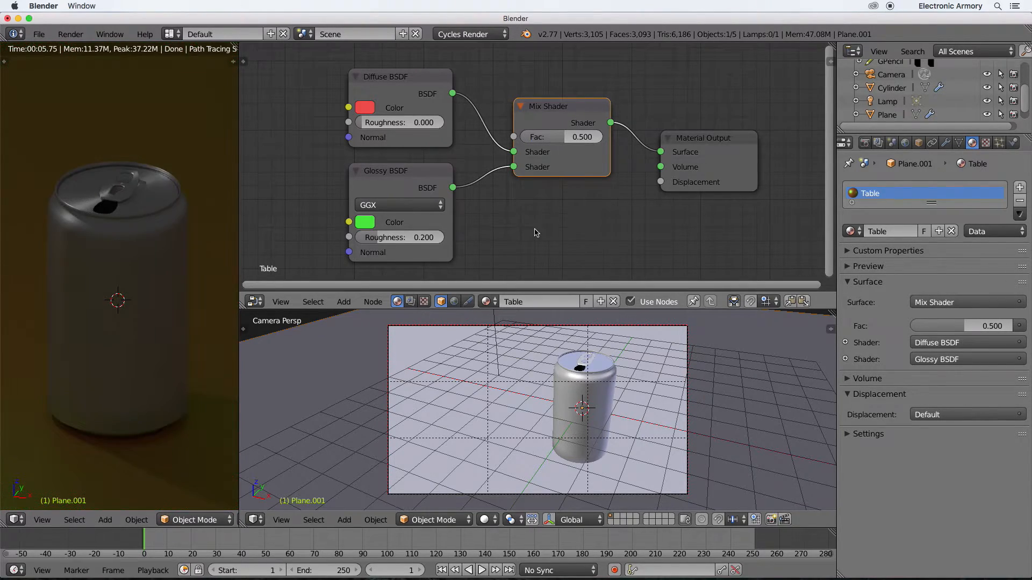
# Render the scene from the camera, inspect the full render result and return to the node editor
pyautogui.press('F12')
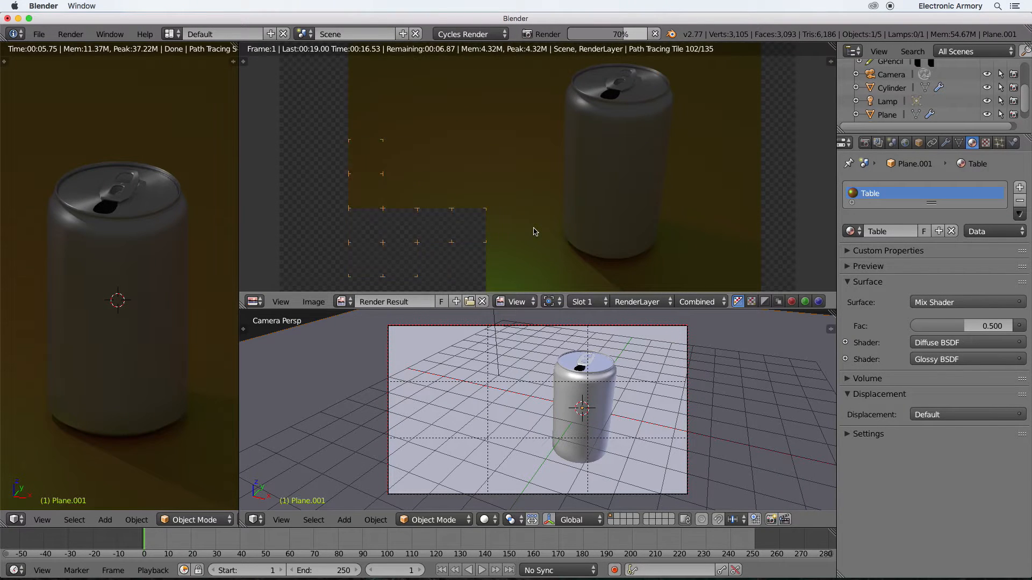
pyautogui.scroll(-1, 533, 228)
pyautogui.moveTo(533, 228)
pyautogui.mouseDown(button='middle')
pyautogui.moveTo(546, 247)
pyautogui.moveTo(530, 234)
pyautogui.mouseUp(button='middle')
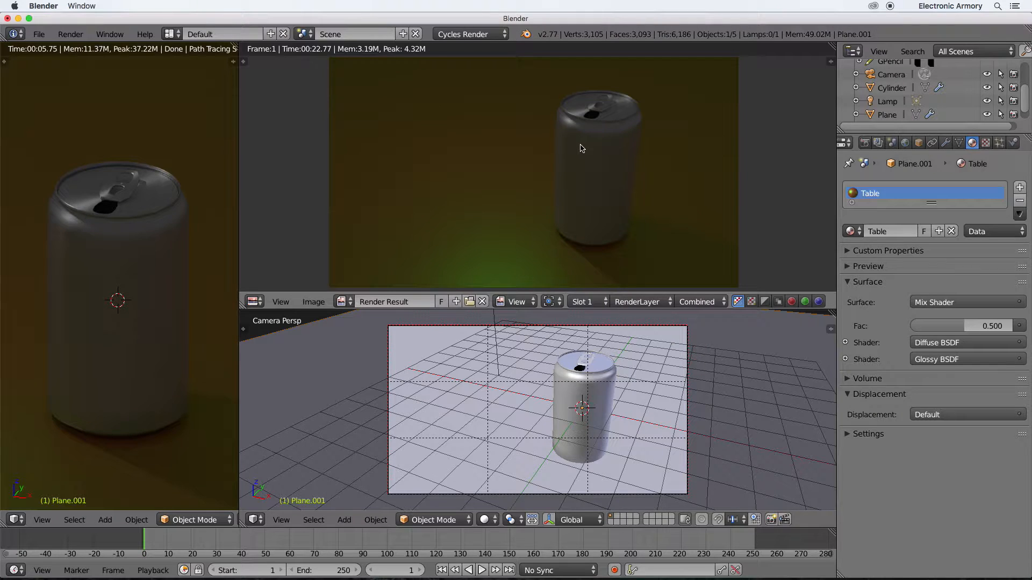
pyautogui.hotkey('shift', 'F3')
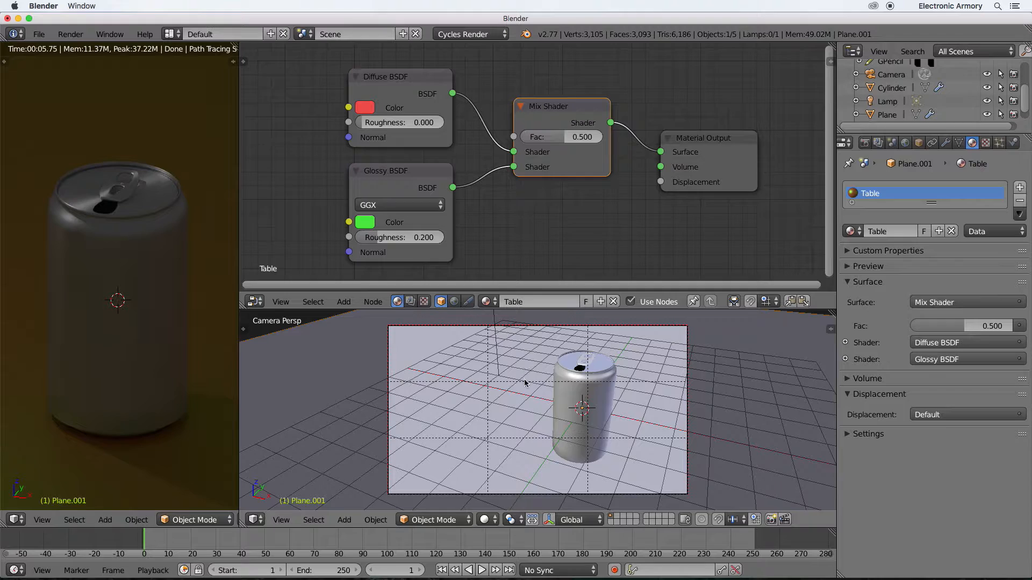
# Select the lamp from the front view, enable shader nodes for it and bring its Emission and Lamp Output nodes into view
pyautogui.press('KP_1')
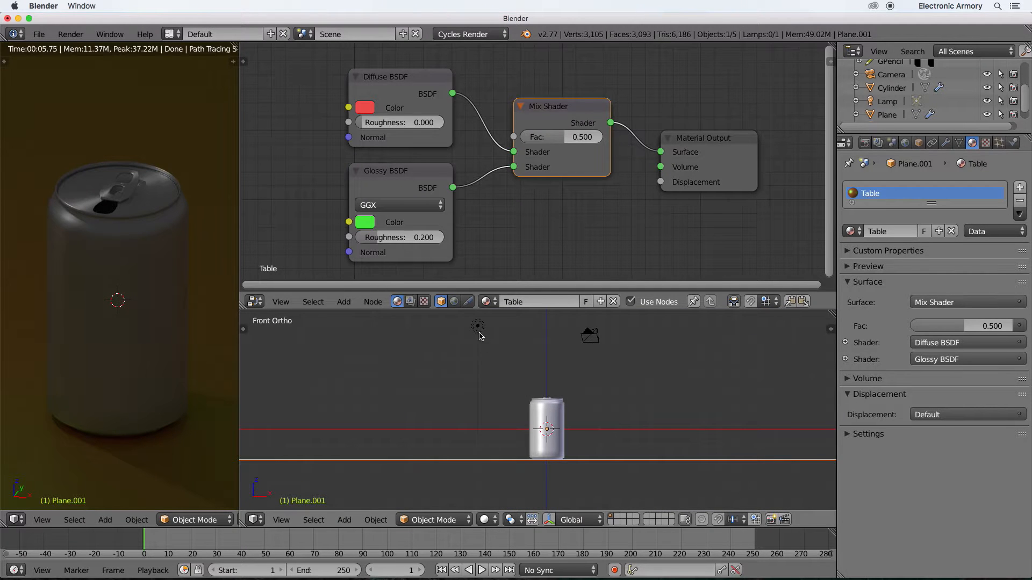
pyautogui.rightClick(476, 329)
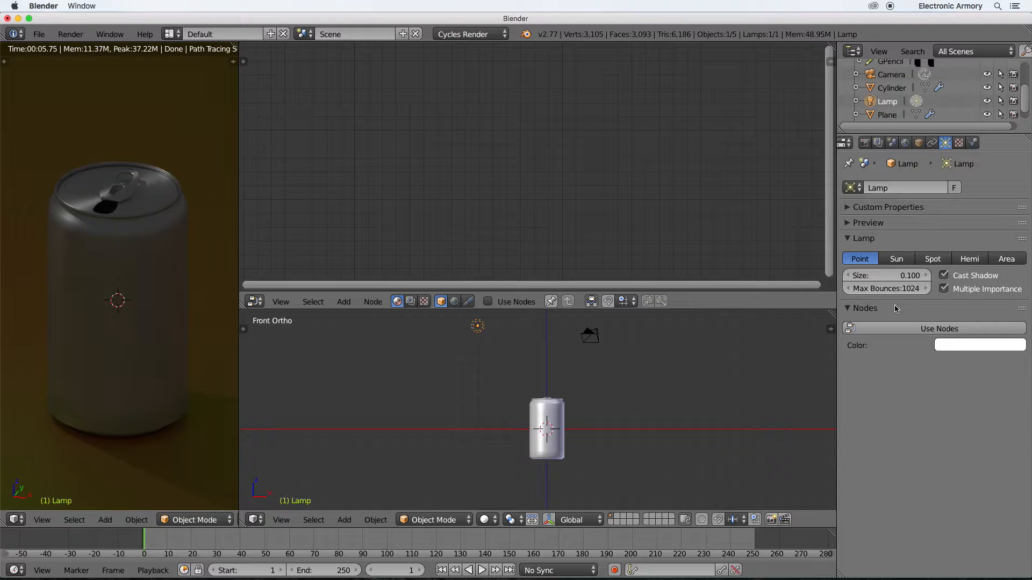
pyautogui.click(932, 334)
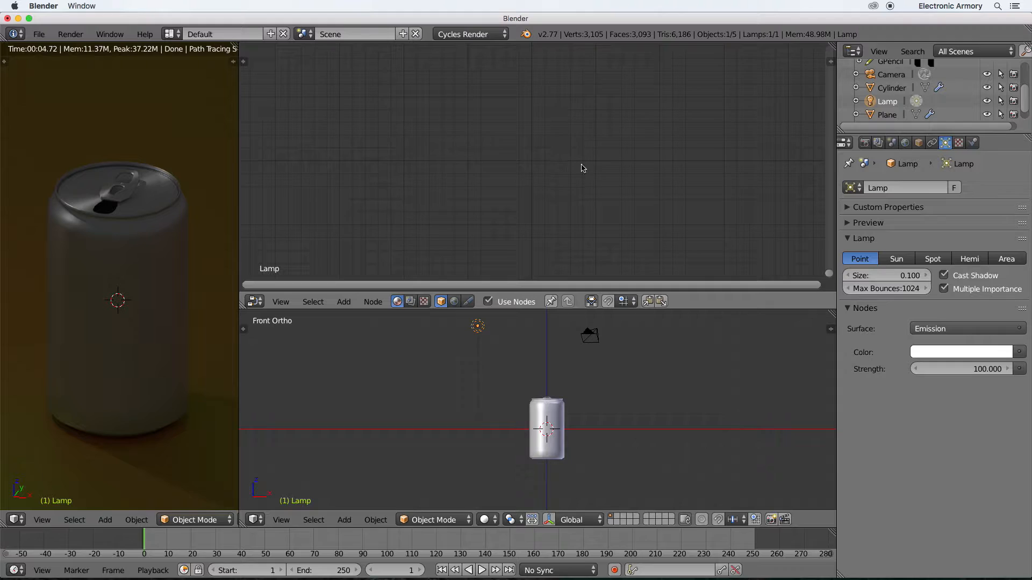
pyautogui.scroll(-1, 578, 165)
pyautogui.scroll(-2, 578, 165)
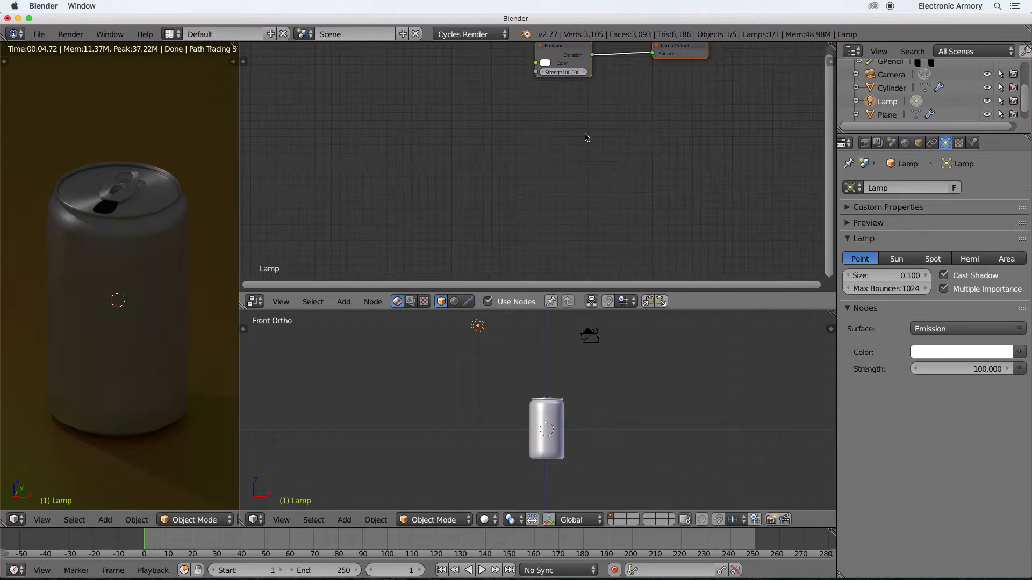
pyautogui.moveTo(616, 95); pyautogui.dragTo(543, 218, button='middle')
pyautogui.scroll(1, 542, 218)
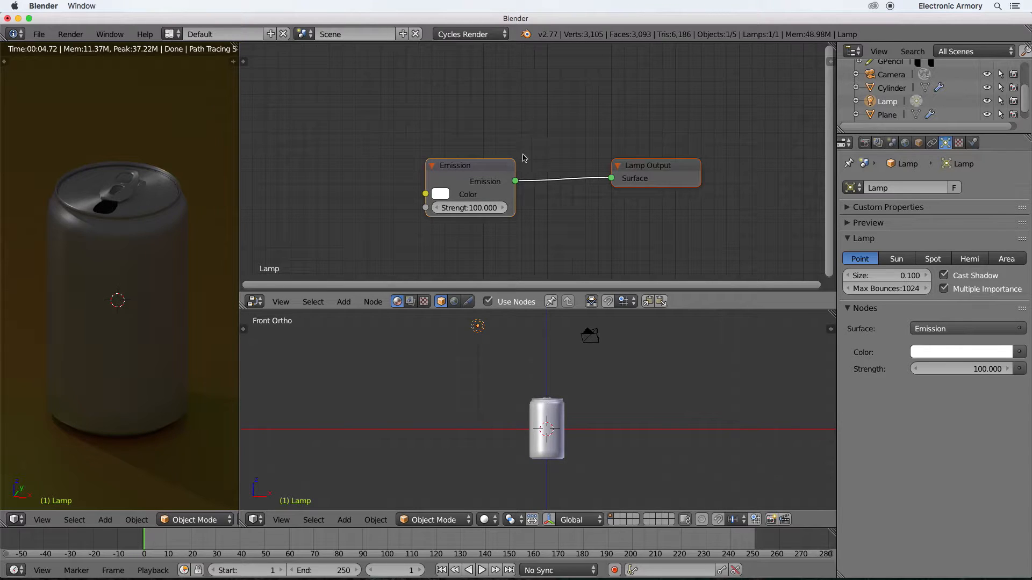
# Set the lamp's Emission strength to 300, render the scene and return to the node editor
pyautogui.moveTo(466, 211); pyautogui.dragTo(582, 210)
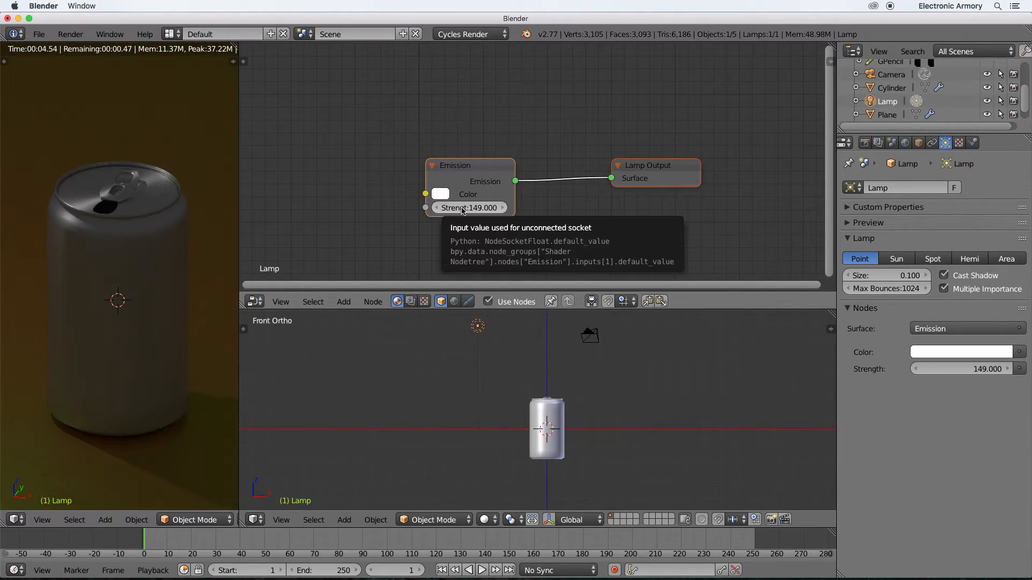
pyautogui.click(462, 210)
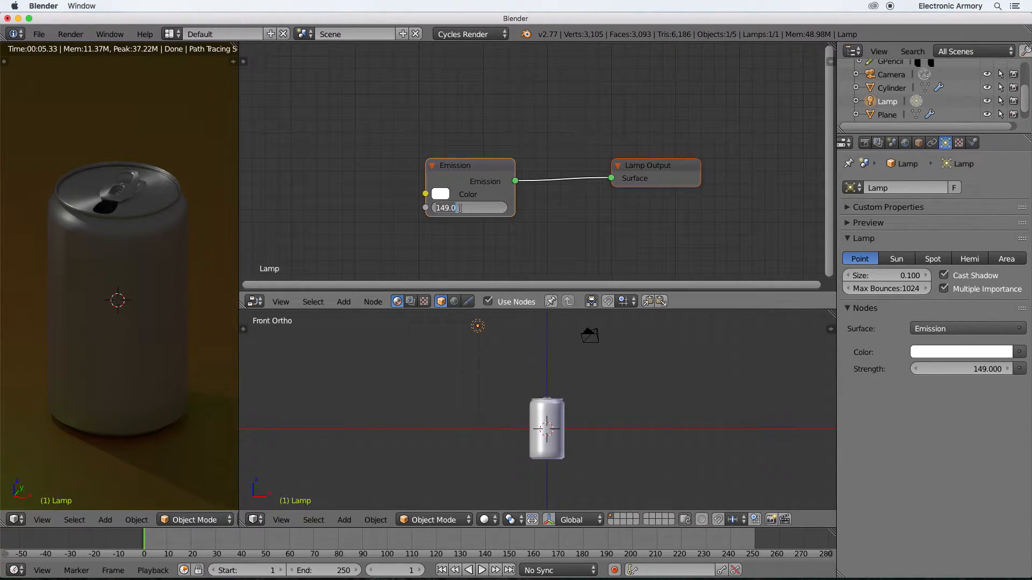
pyautogui.write('300')
pyautogui.press('Return')
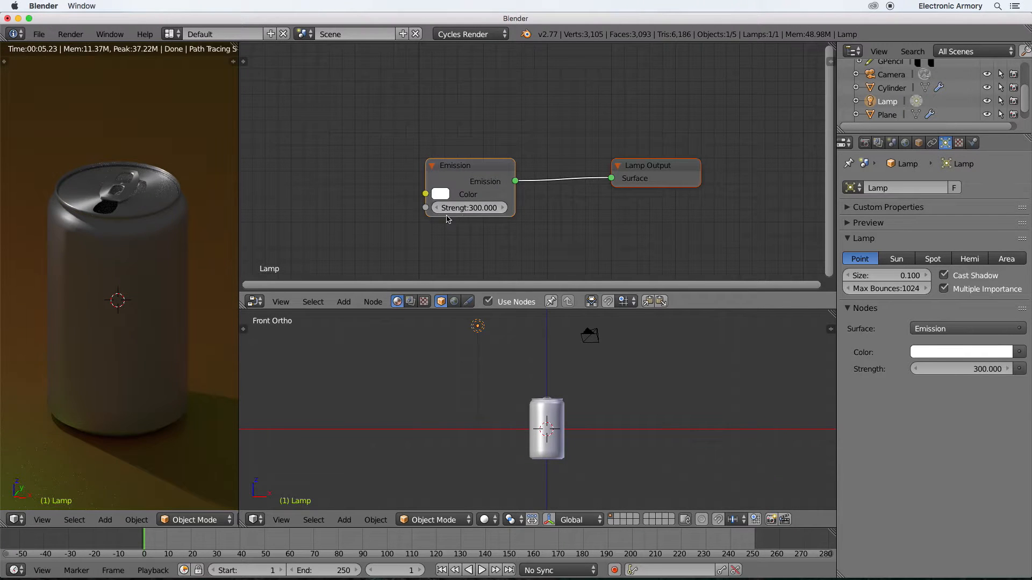
pyautogui.press('F12')
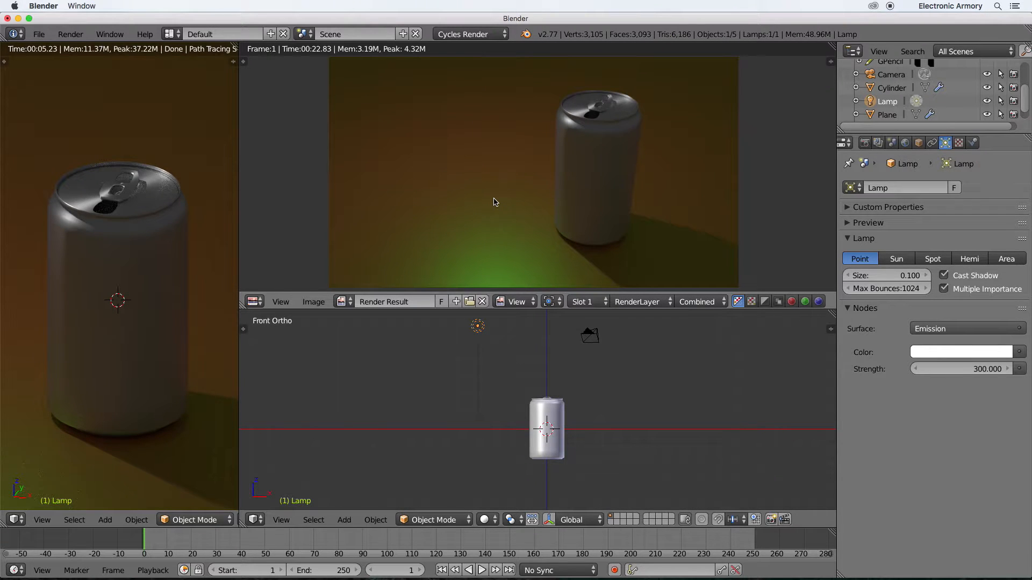
pyautogui.press('Escape')
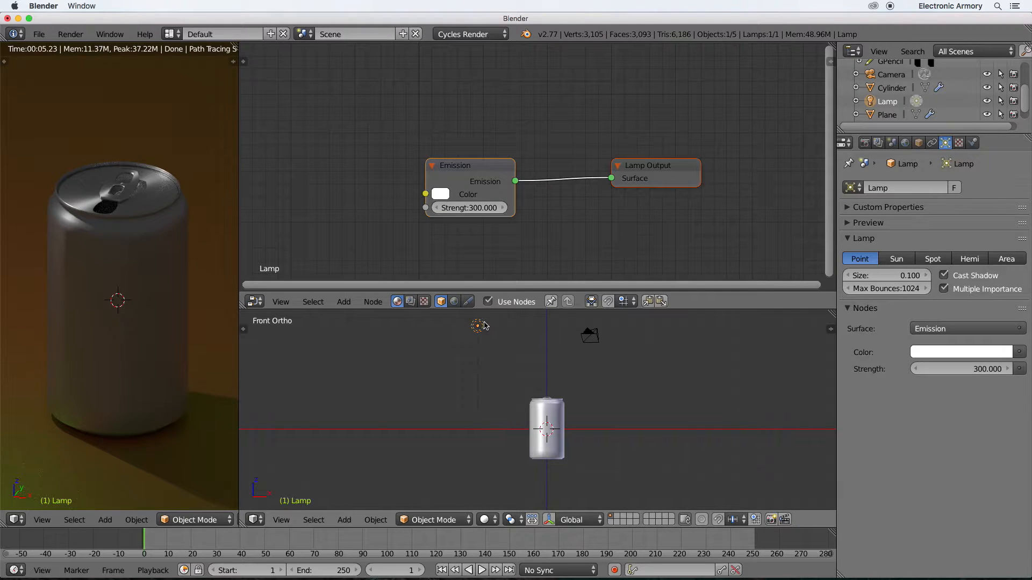
# Try lamp sizes of 0.5 and 0.01 to compare the softness of the can's shadow in the rendered preview
pyautogui.keyDown('shift'); pyautogui.moveTo(173, 388); pyautogui.dragTo(132, 370, button='middle'); pyautogui.keyUp('shift')
pyautogui.scroll(-2, 131, 370)
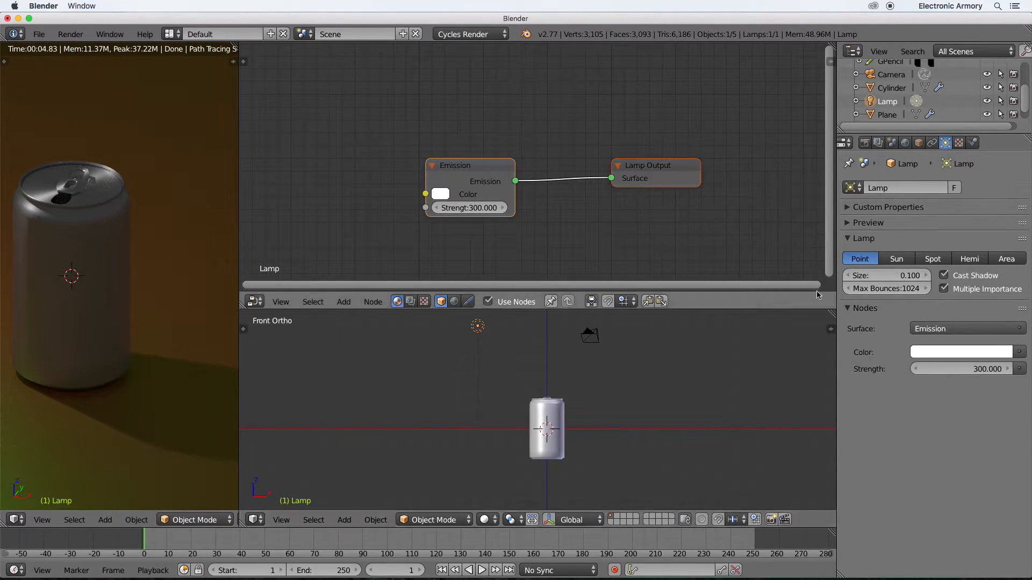
pyautogui.click(898, 277)
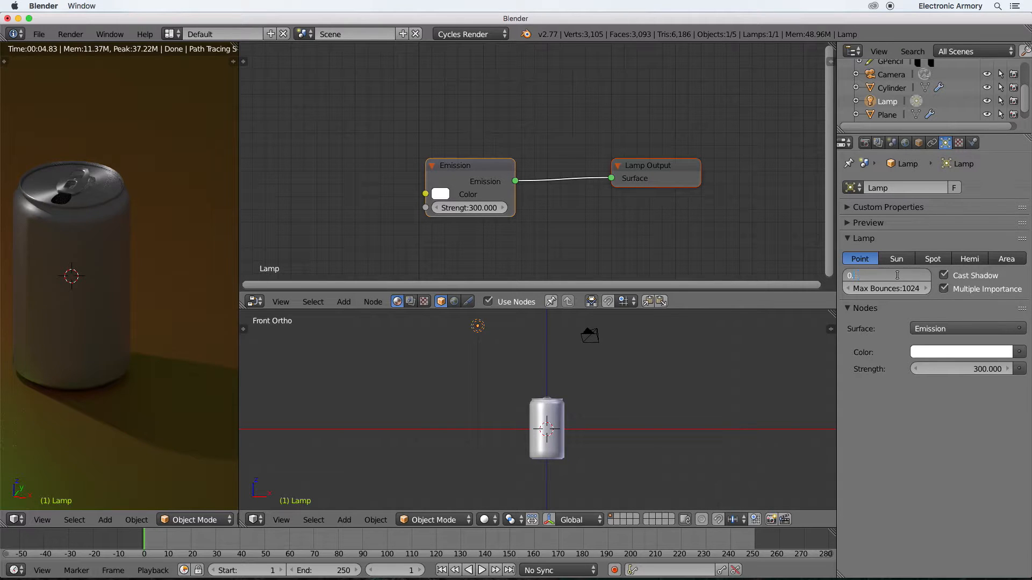
pyautogui.write('0.5')
pyautogui.press('Return')
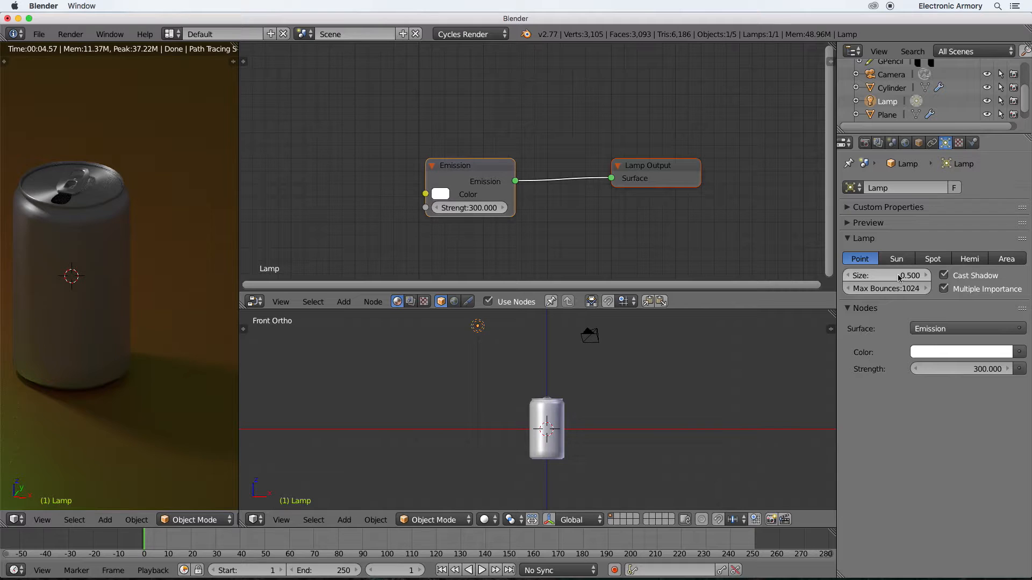
pyautogui.click(900, 278)
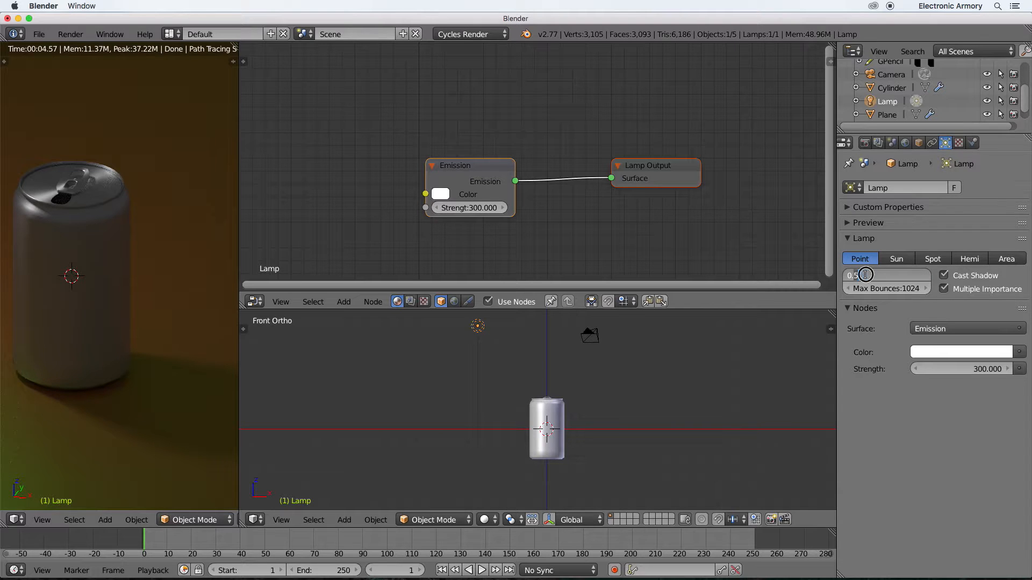
pyautogui.write('0.01')
pyautogui.press('Return')
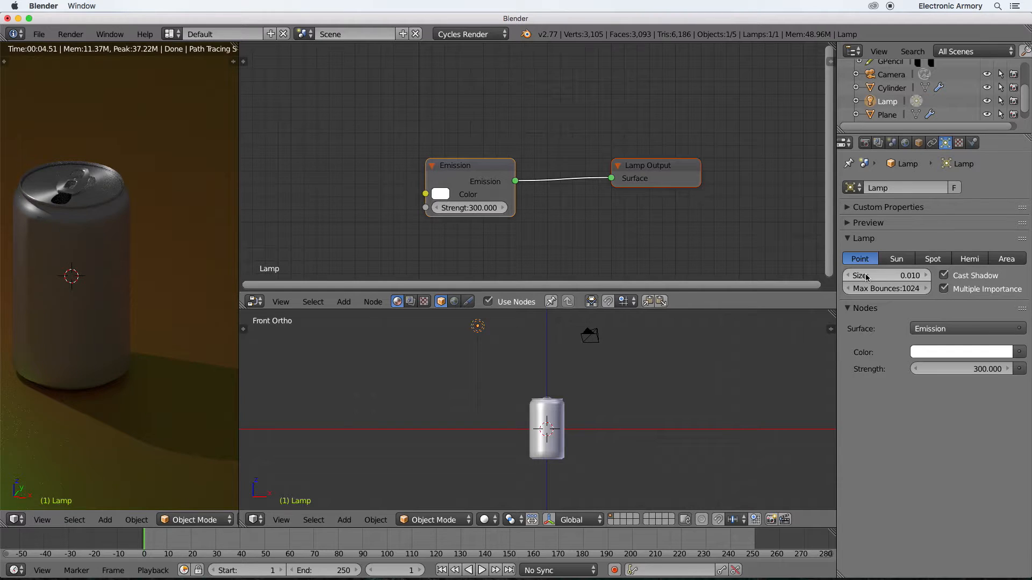
# Set the lamp's size to 0.3 and its Emission strength to 400
pyautogui.click(866, 277)
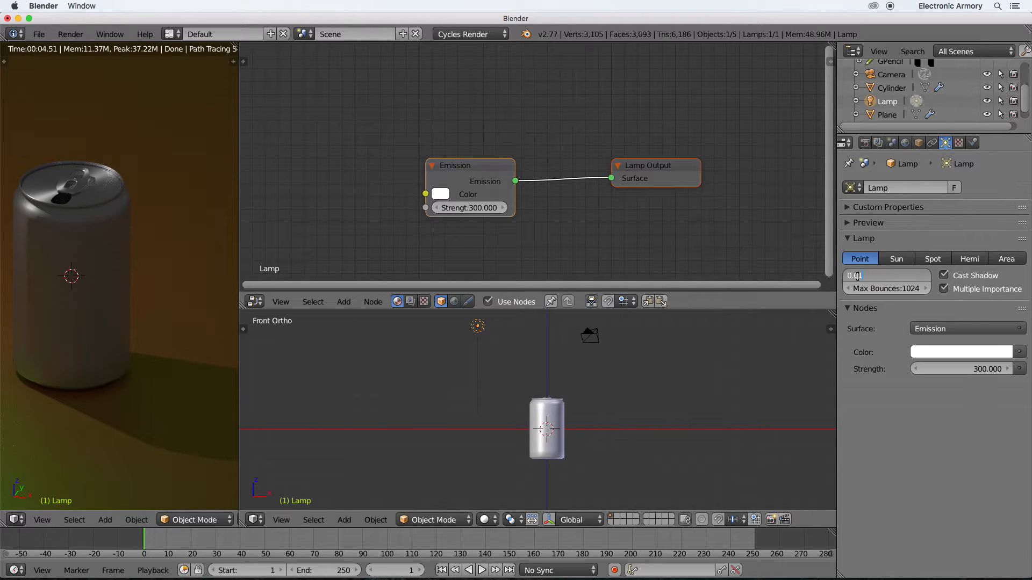
pyautogui.moveTo(855, 276); pyautogui.dragTo(871, 276)
pyautogui.write('3')
pyautogui.press('Return')
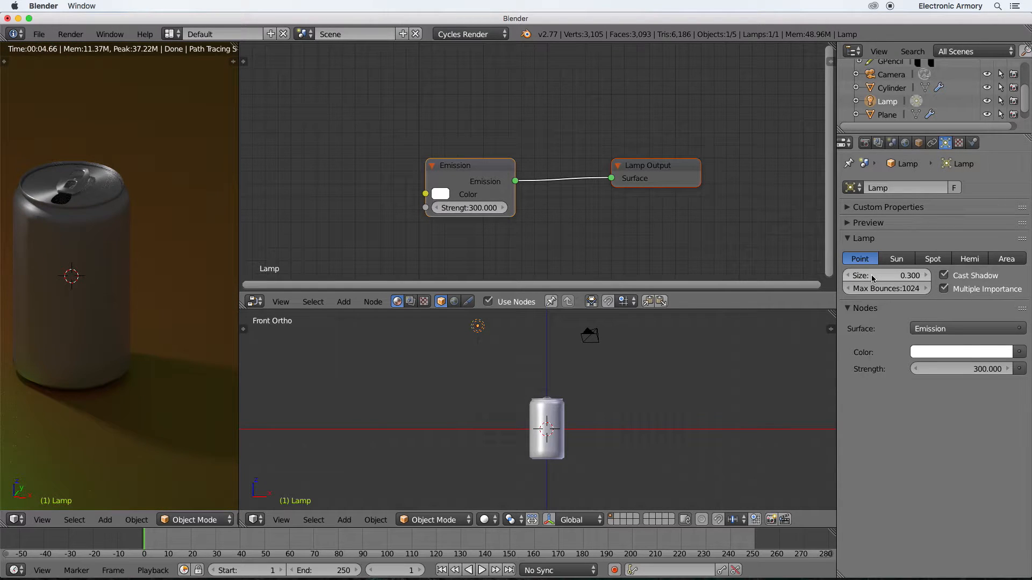
pyautogui.click(960, 370)
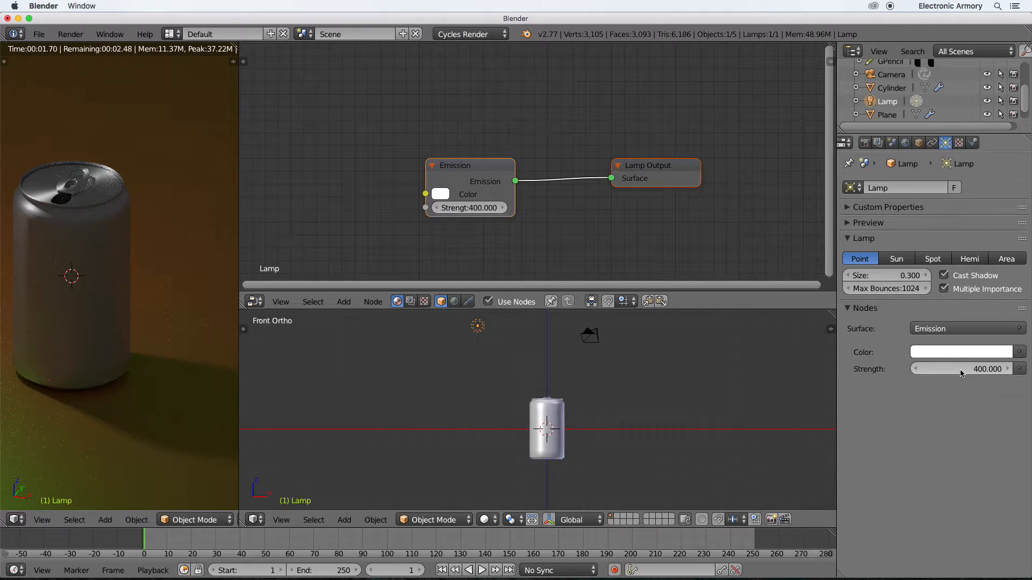
# Render the scene and examine the can's base and lid up close in the render result
pyautogui.press('F12')
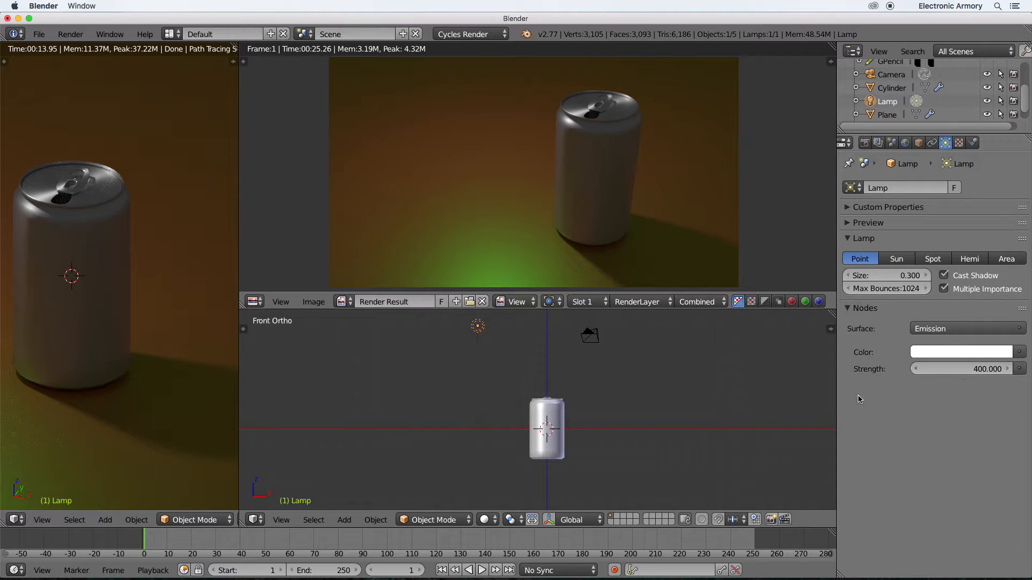
pyautogui.scroll(5, 553, 259)
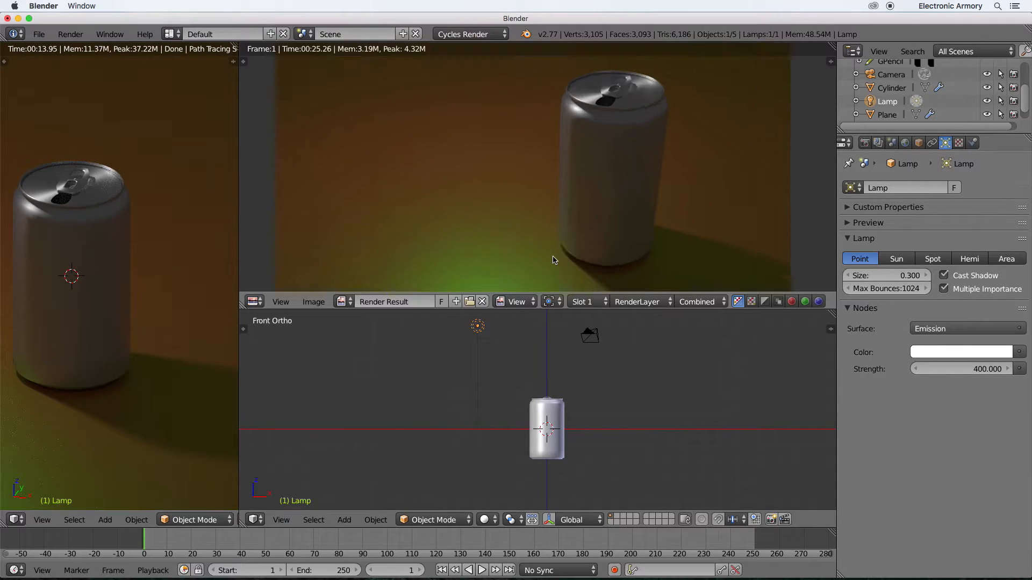
pyautogui.scroll(-2, 554, 259)
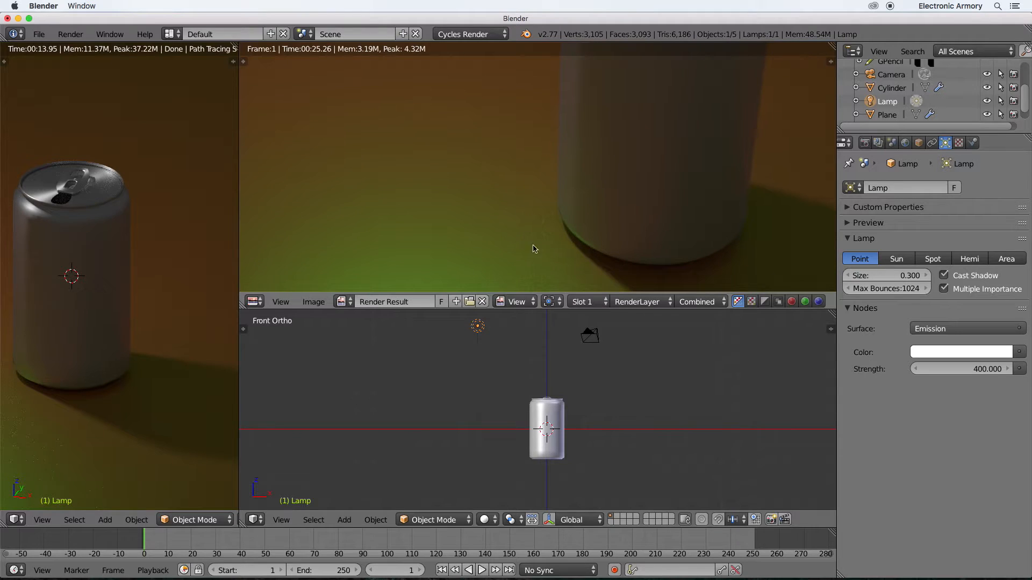
pyautogui.moveTo(603, 202); pyautogui.dragTo(427, 186, button='middle')
pyautogui.scroll(1, 428, 186)
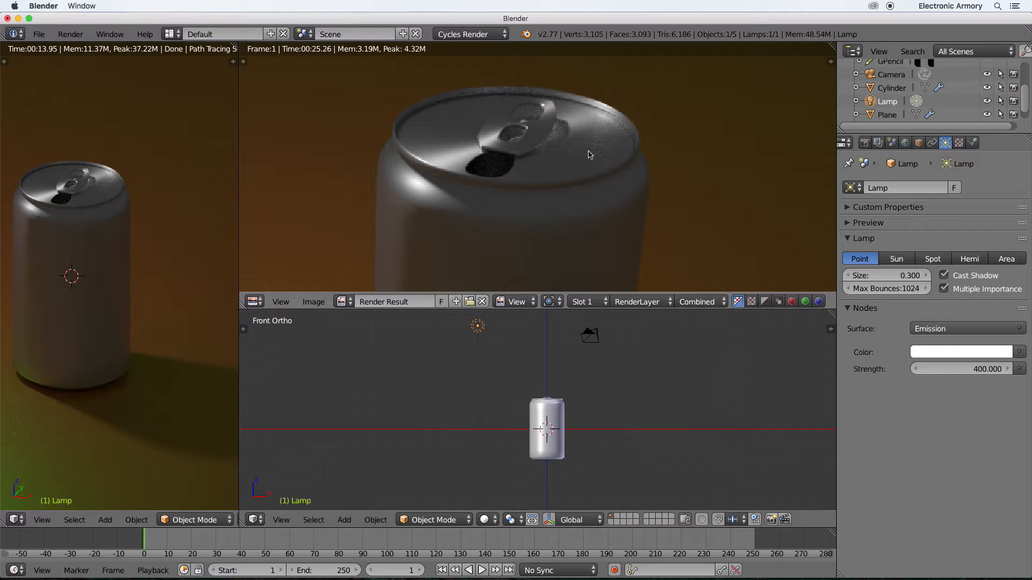
# Set the render samples to 512 in the scene's sampling settings and render the scene again
pyautogui.click(865, 143)
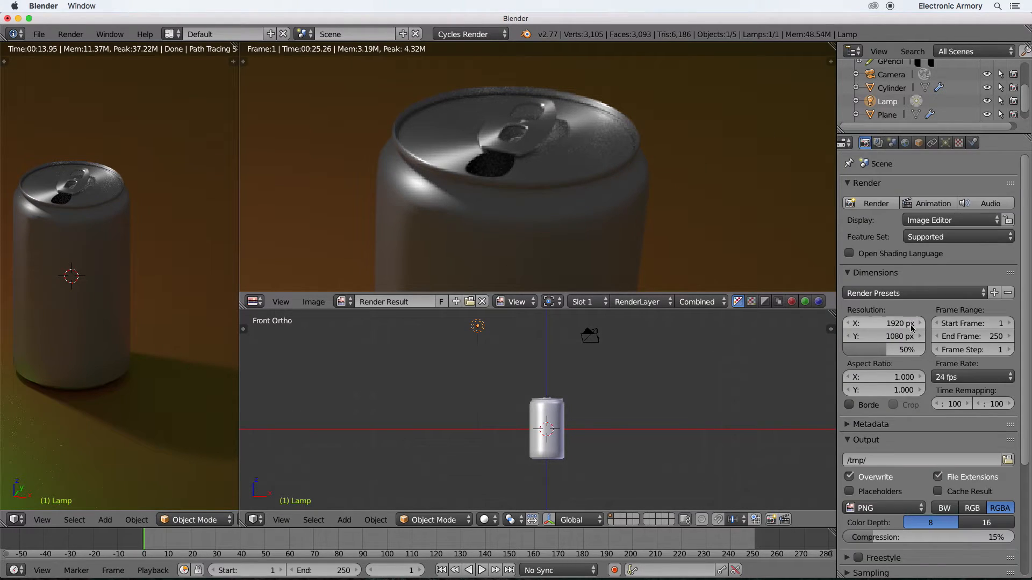
pyautogui.scroll(-8, 911, 321)
pyautogui.click(881, 466)
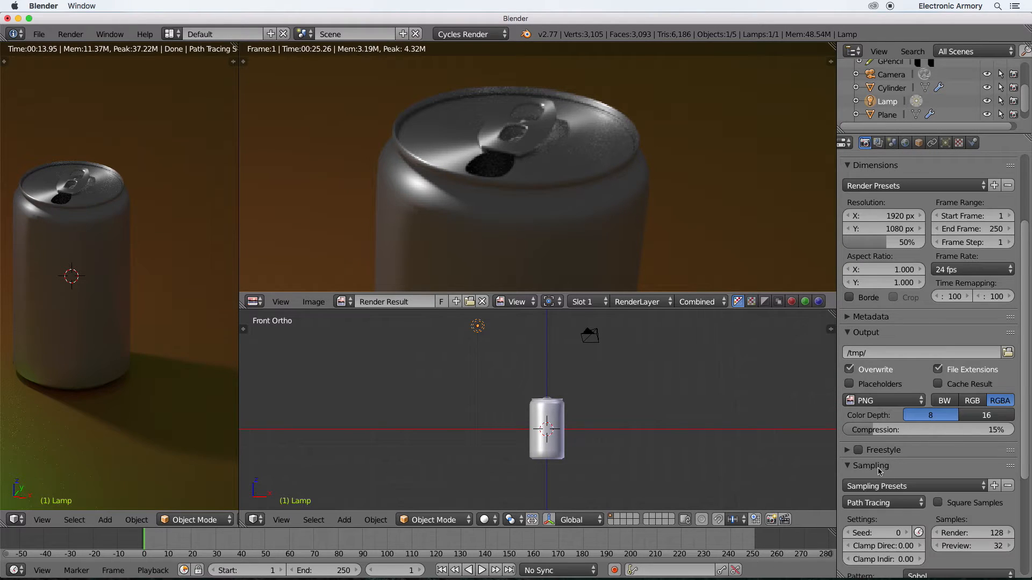
pyautogui.scroll(-5, 900, 468)
pyautogui.scroll(-2, 901, 468)
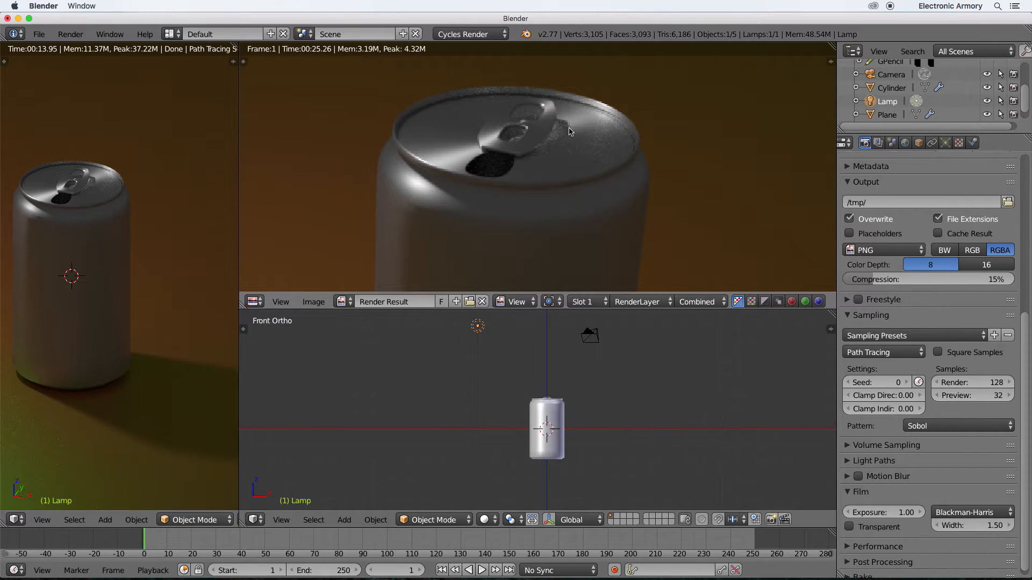
pyautogui.click(965, 383)
pyautogui.write('512')
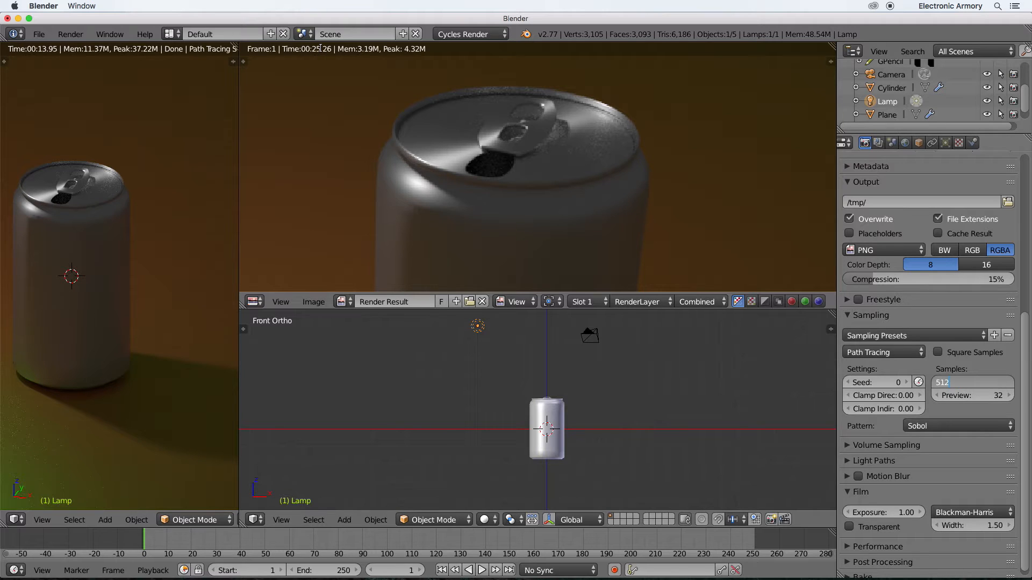
pyautogui.click(975, 370)
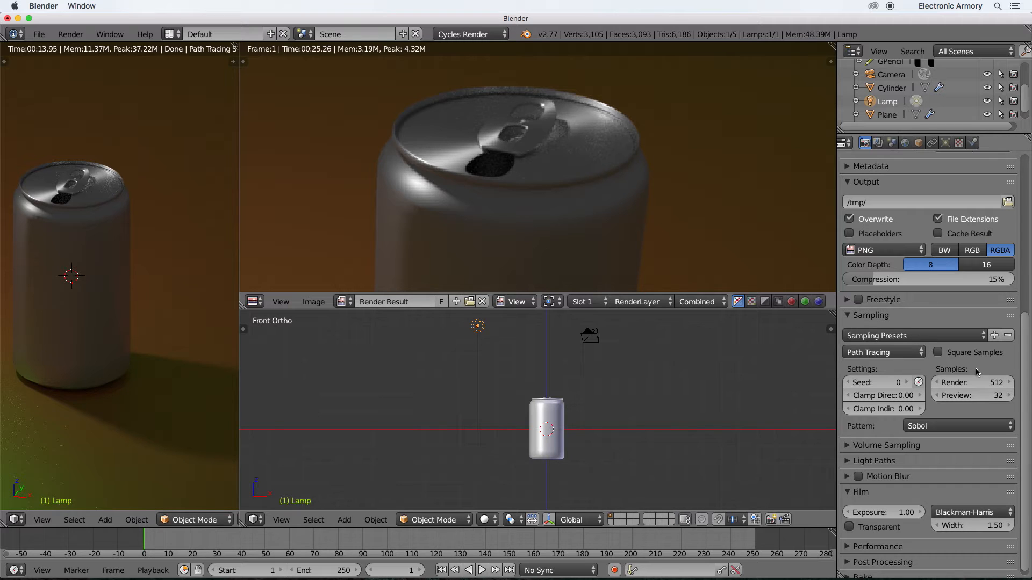
pyautogui.press('F12')
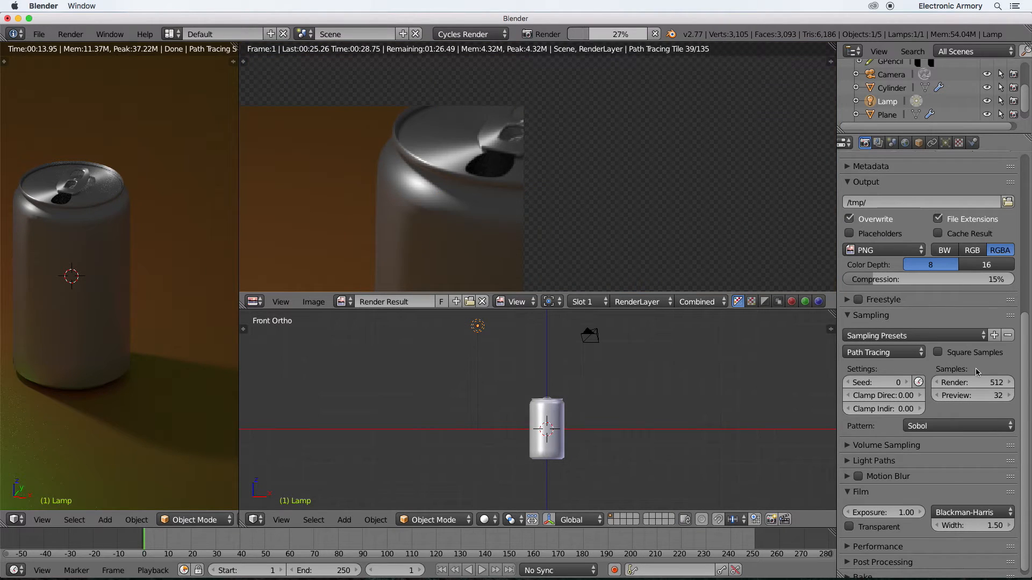